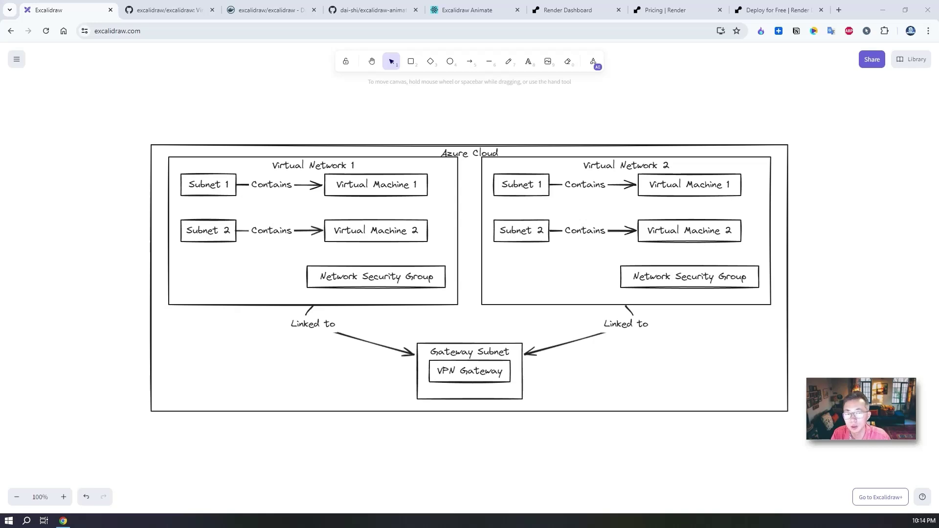
Scroll the excalidraw/excalidraw GitHub repository's file list and README down to Quick start
click(196, 10)
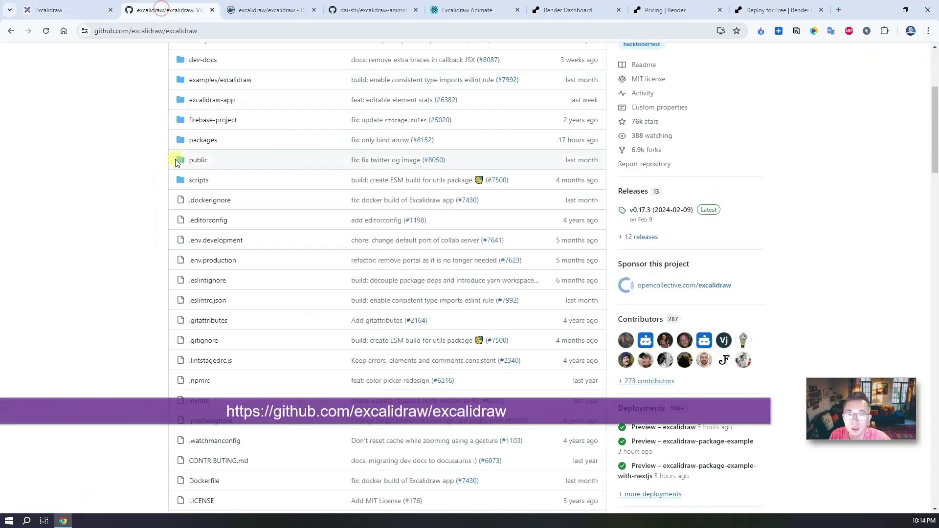
scroll(163, 246, down, 10)
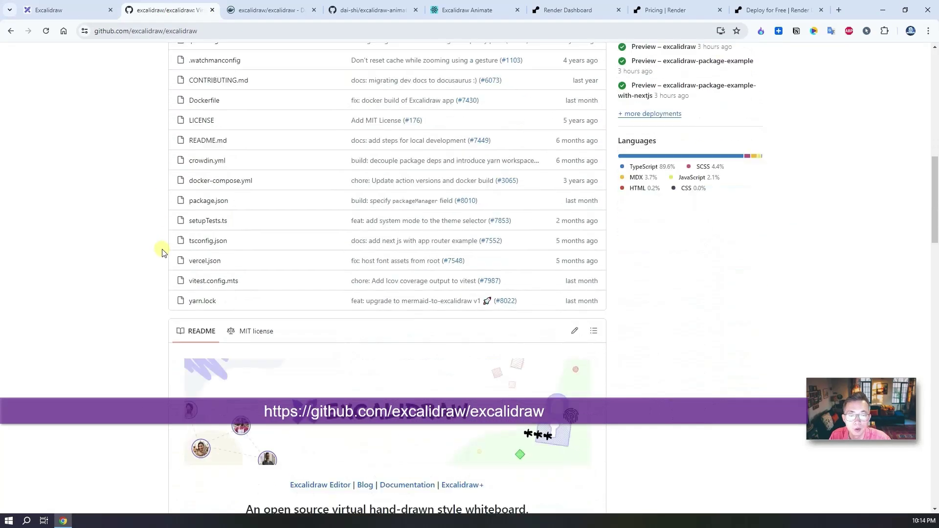
scroll(163, 257, down, 8)
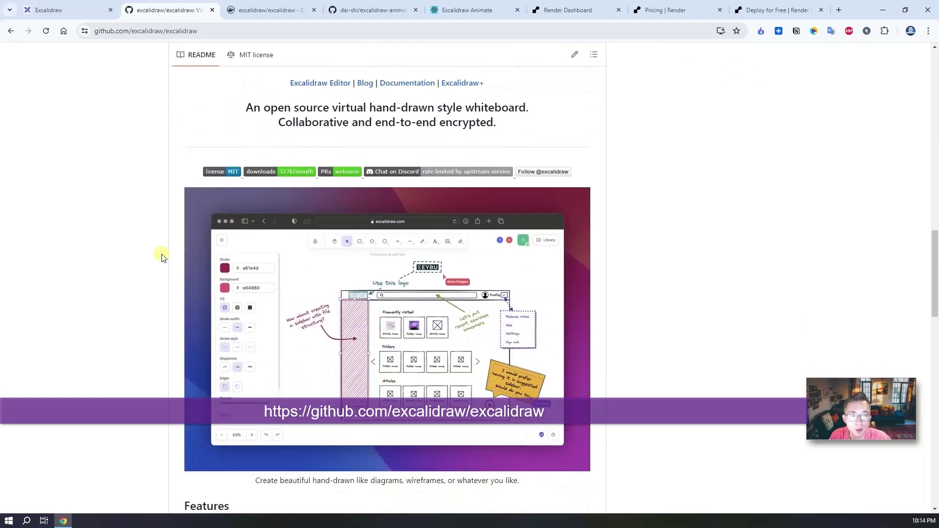
scroll(163, 257, down, 9)
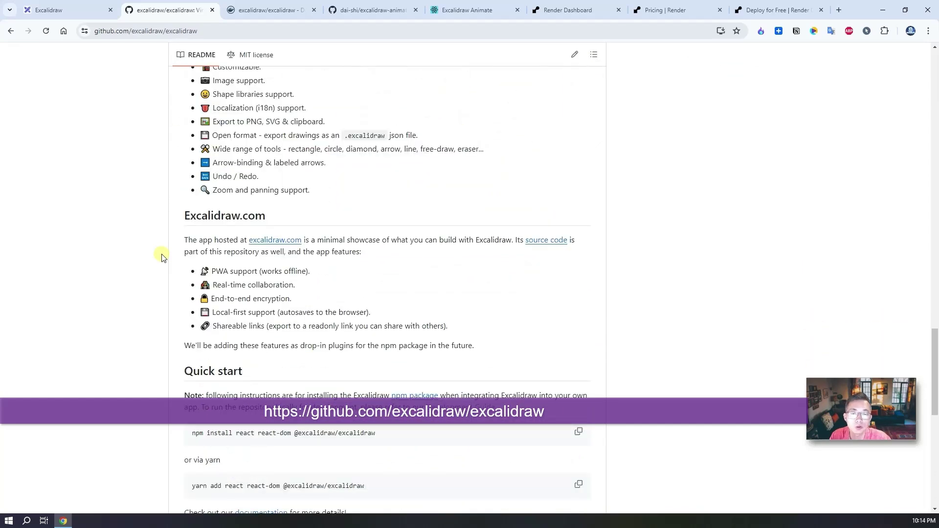
scroll(163, 257, down, 5)
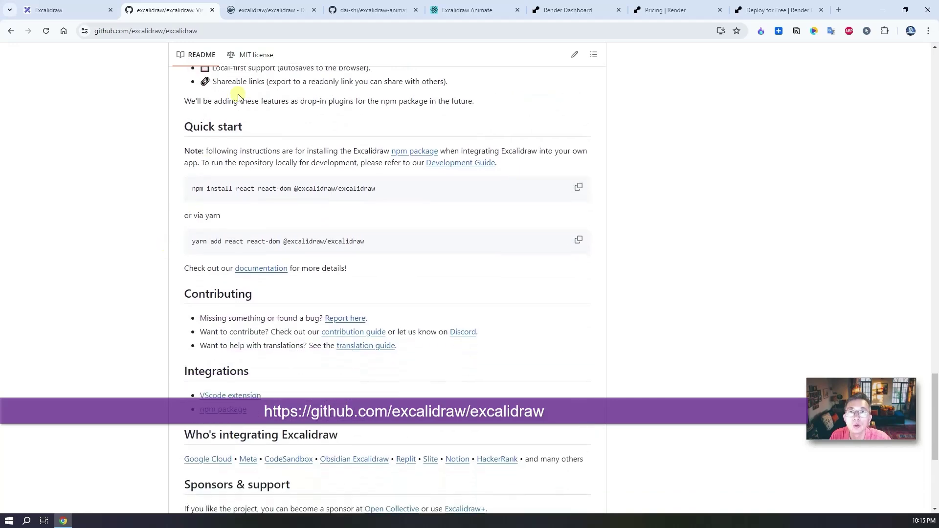
On Docker Hub's excalidraw image page, highlight the docker run command and the sharing/collaboration note
click(247, 11)
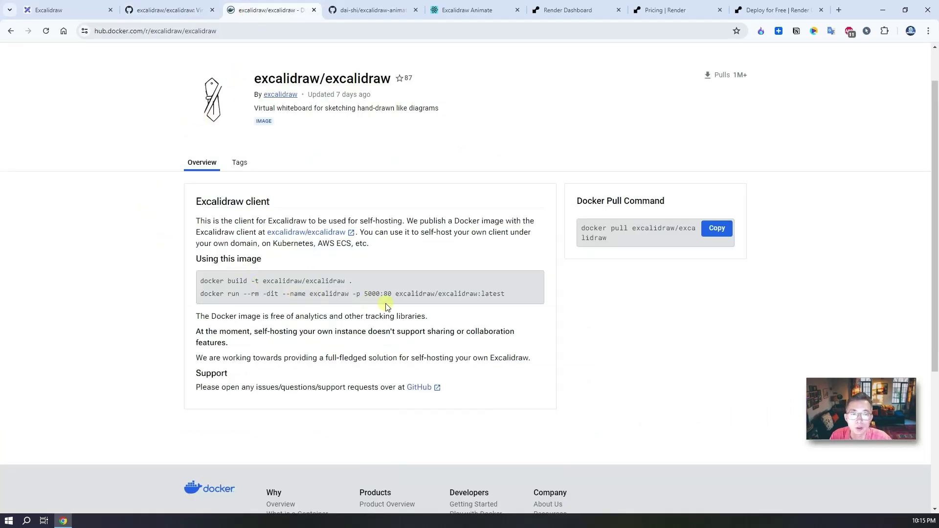
drag(509, 294, 202, 293)
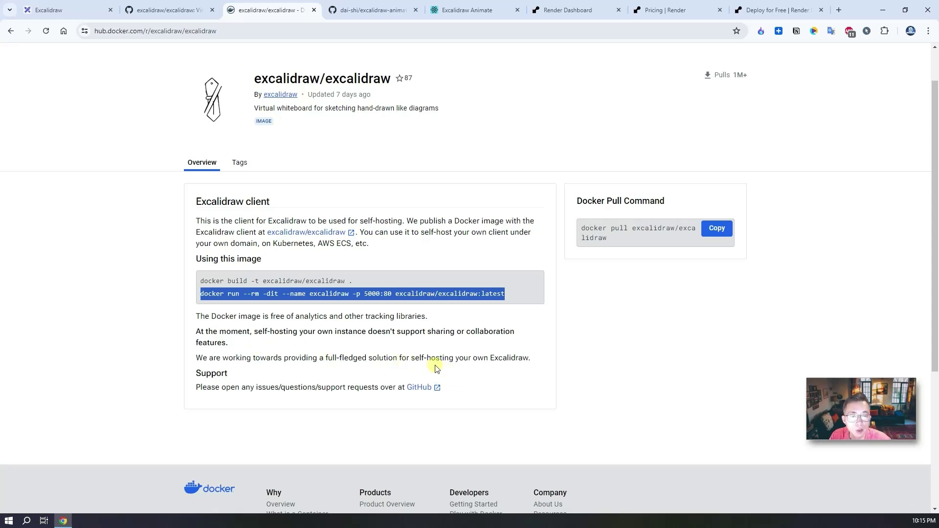
drag(402, 331, 514, 333)
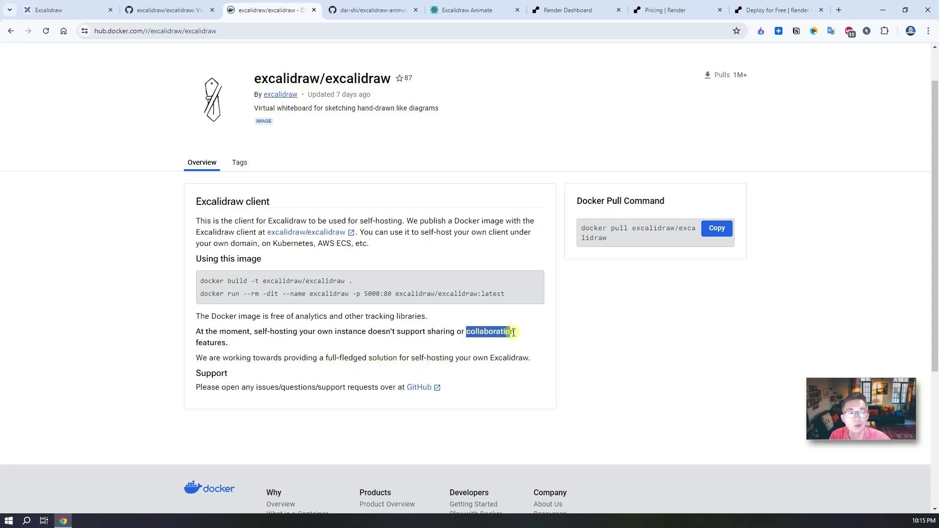
click(434, 329)
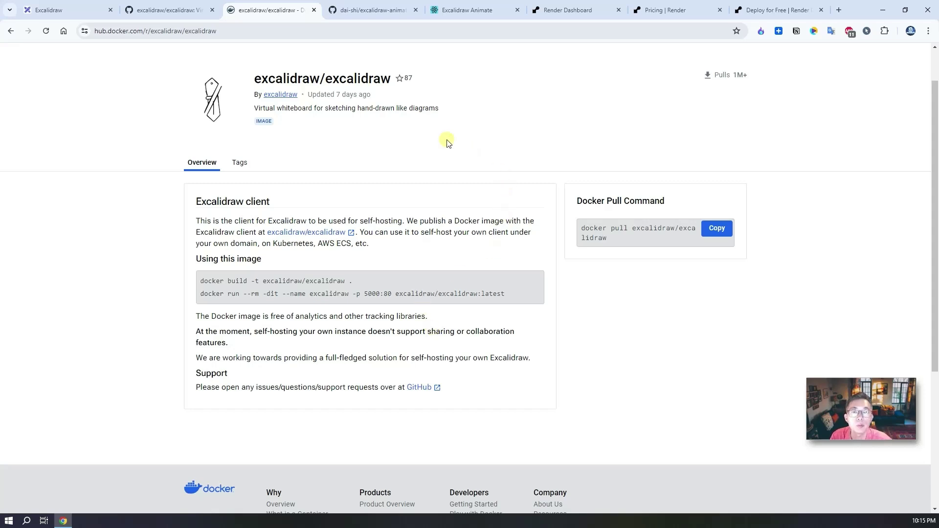
click(393, 15)
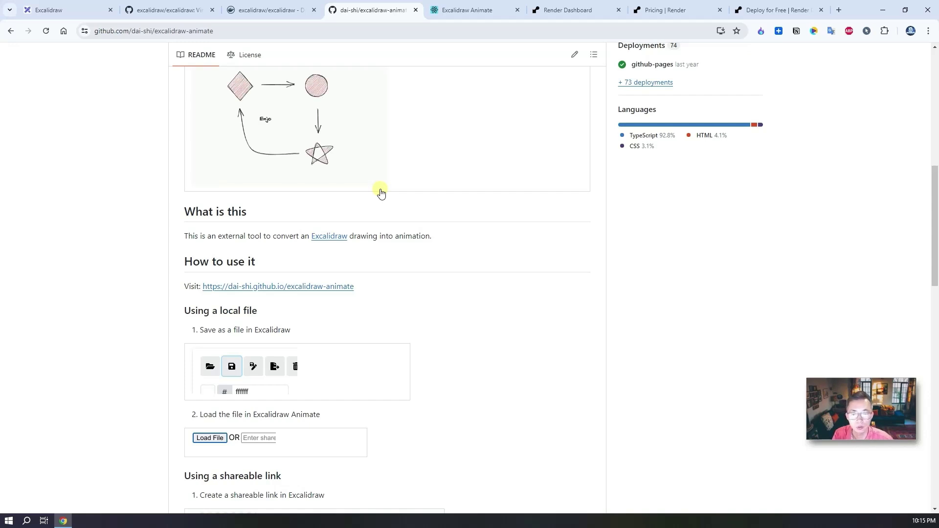
click(557, 13)
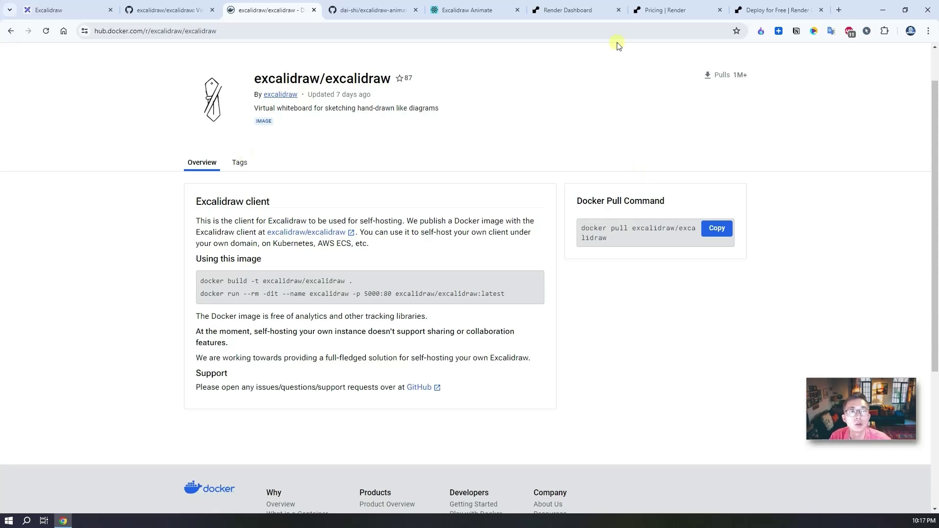
Scroll Render's pricing plan comparison down to the Data Stores rows
click(582, 9)
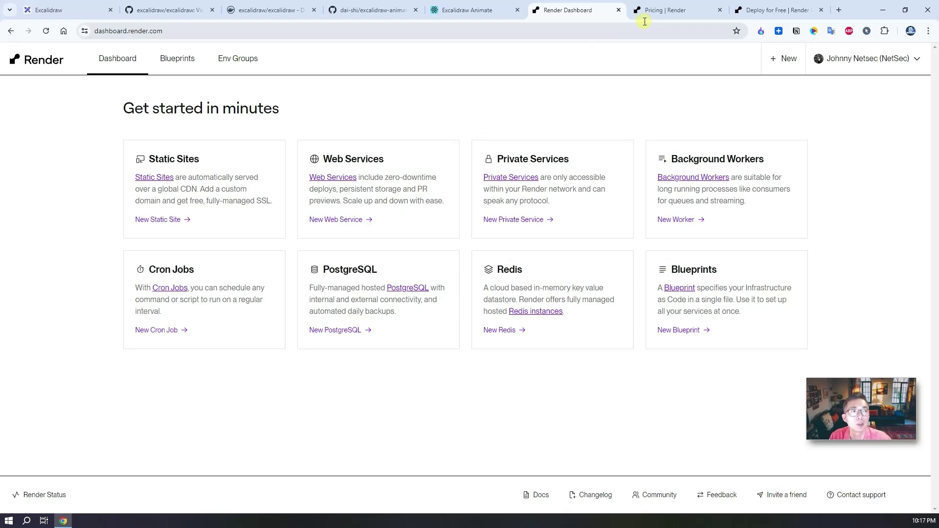
click(665, 10)
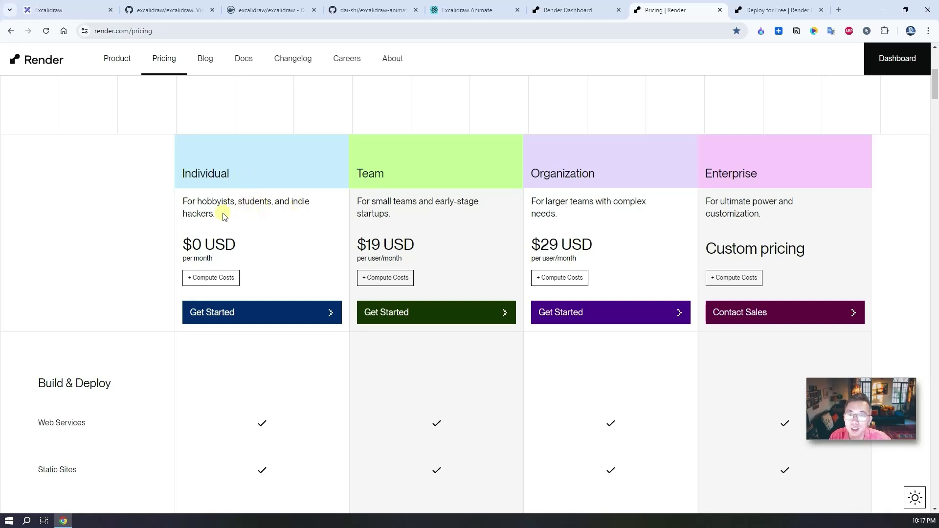
scroll(231, 277, down, 5)
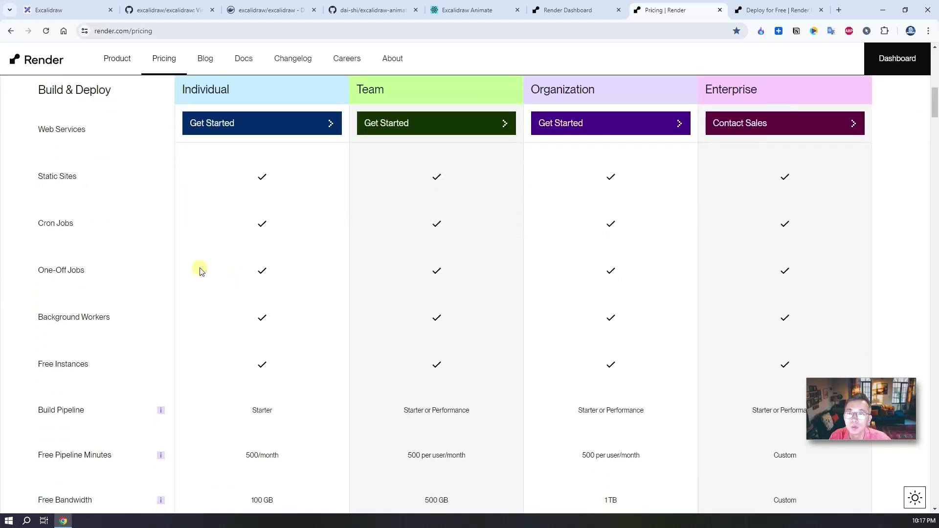
scroll(142, 234, up, 1)
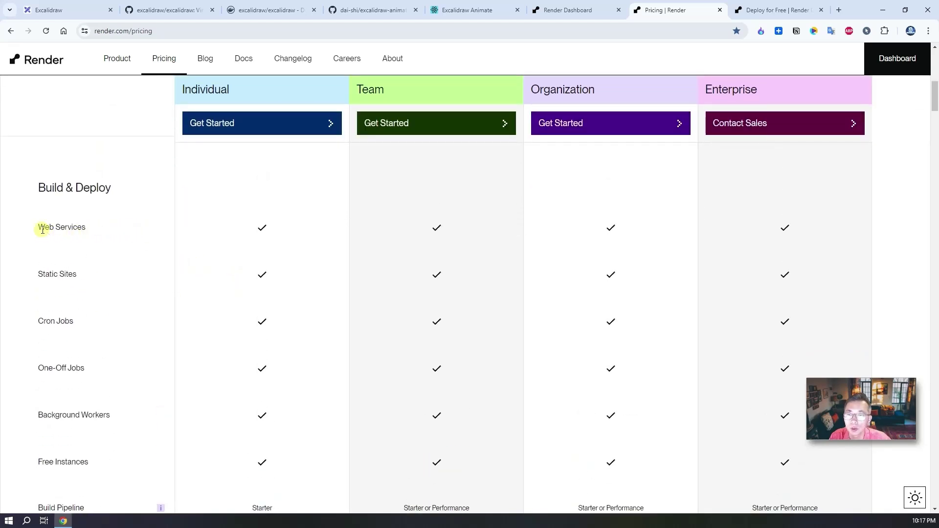
scroll(122, 244, down, 1)
scroll(170, 273, down, 3)
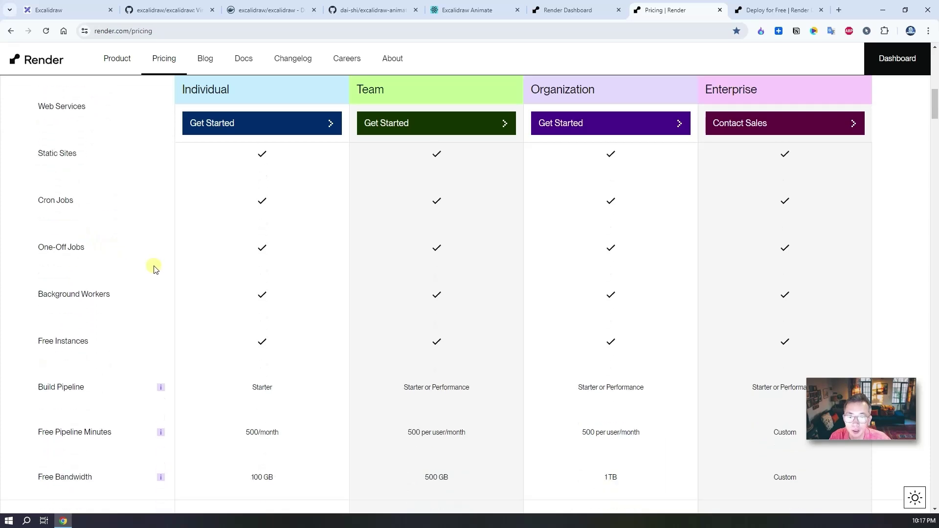
scroll(245, 342, down, 3)
scroll(245, 347, down, 4)
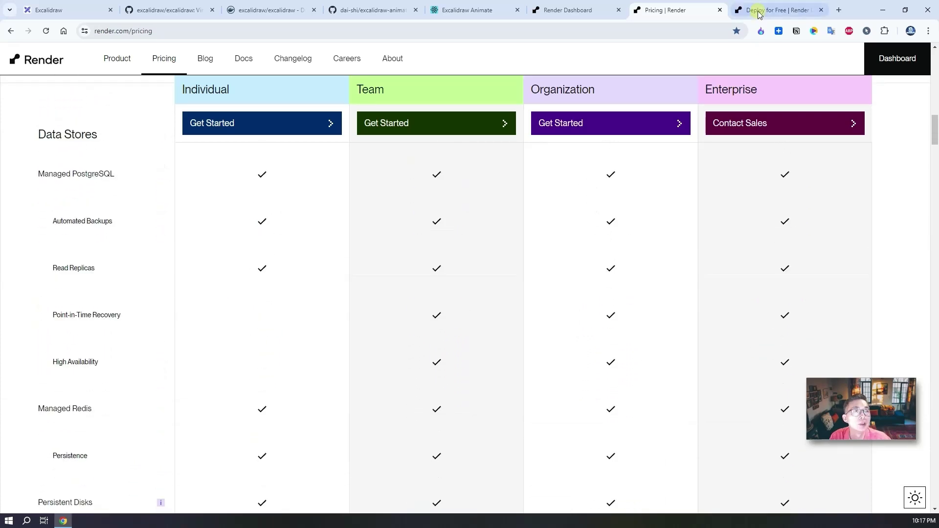
Scroll through Render's Deploy for Free docs on free web services, PostgreSQL and Redis
click(748, 9)
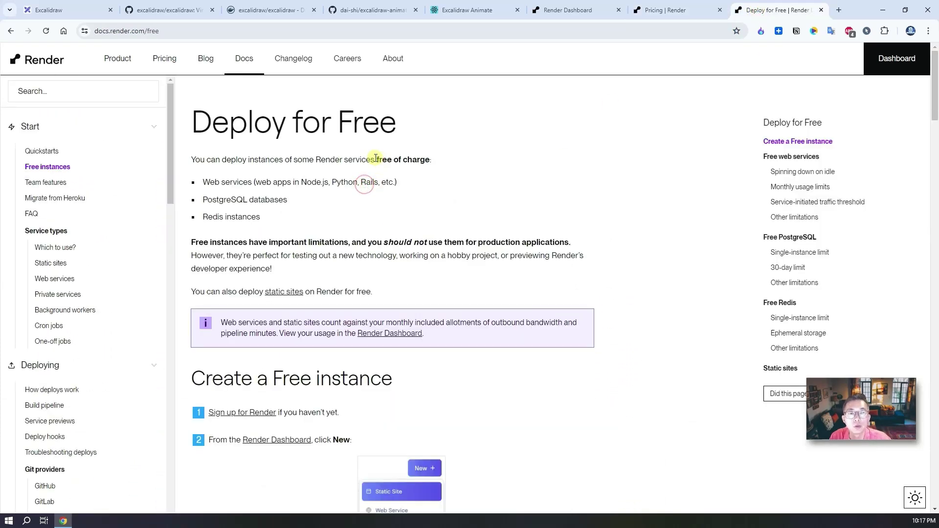
scroll(318, 244, down, 3)
scroll(324, 278, down, 7)
scroll(329, 335, down, 5)
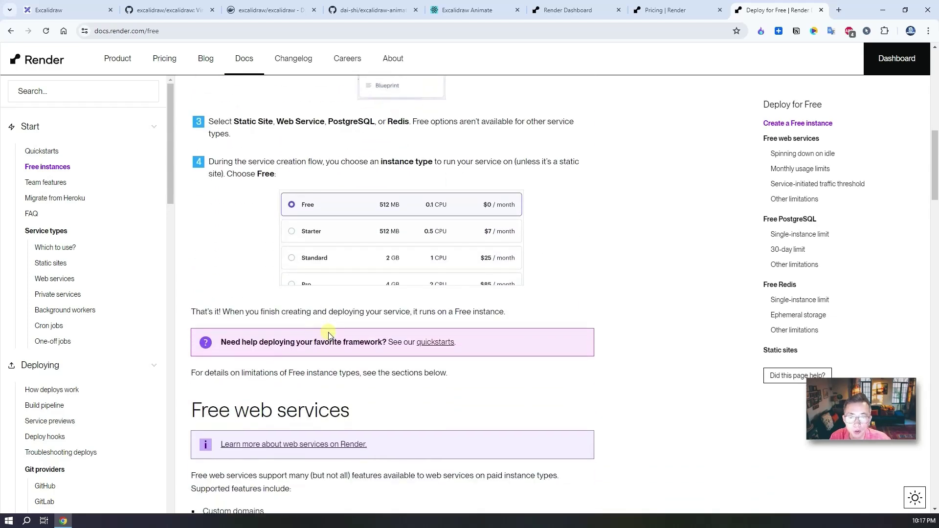
scroll(329, 333, down, 1)
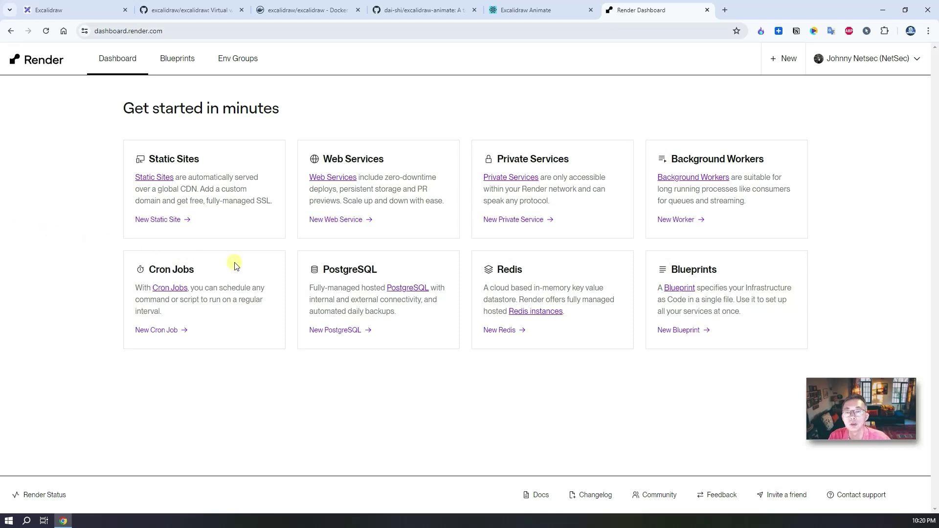
Start a new Render web service that deploys an existing image from a registry
click(345, 224)
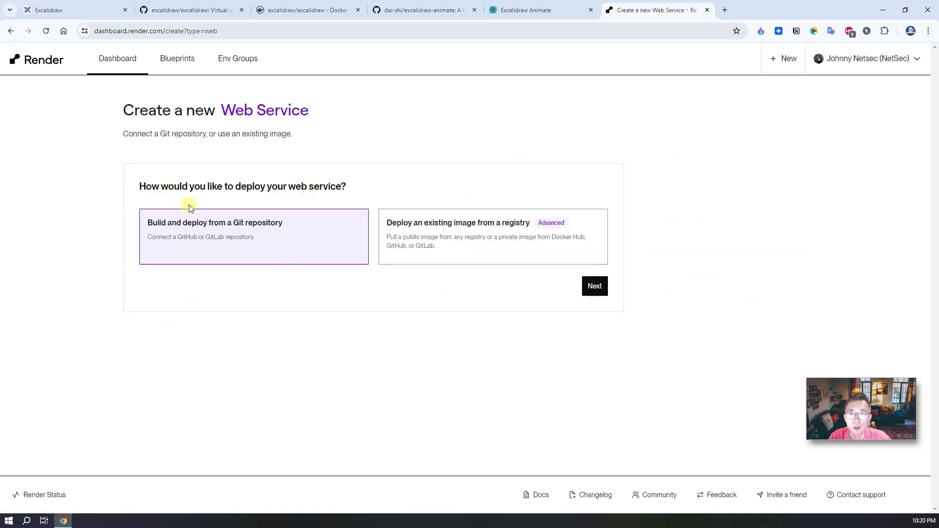
click(455, 244)
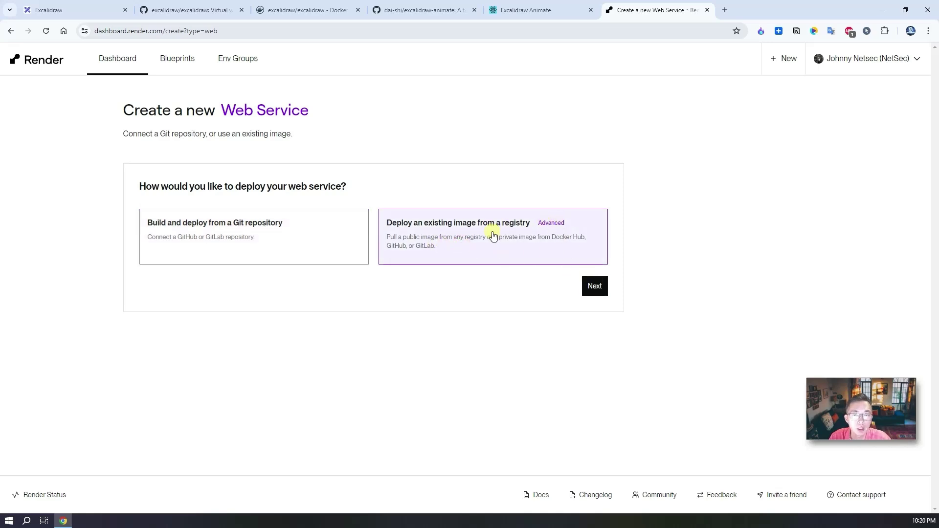
click(594, 286)
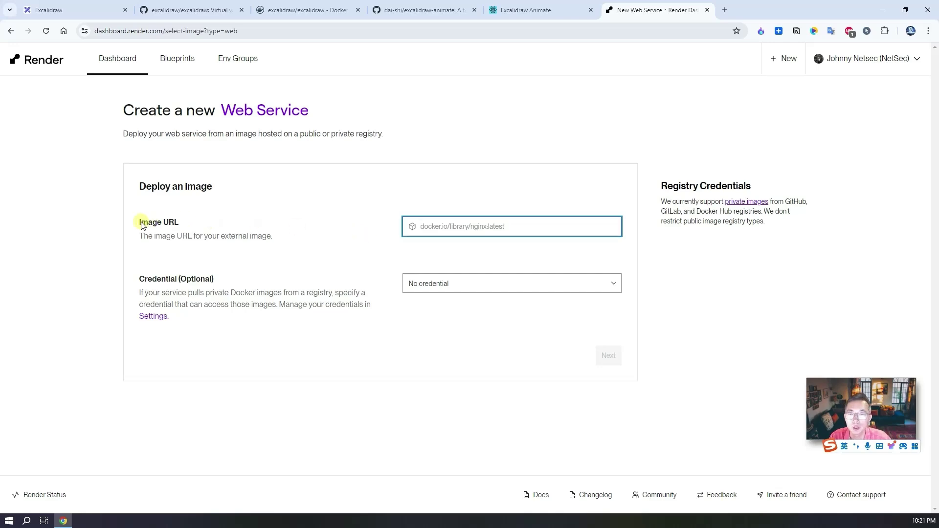
Copy excalidraw/excalidraw:latest from Docker Hub into the Image URL field and continue
click(194, 10)
click(274, 10)
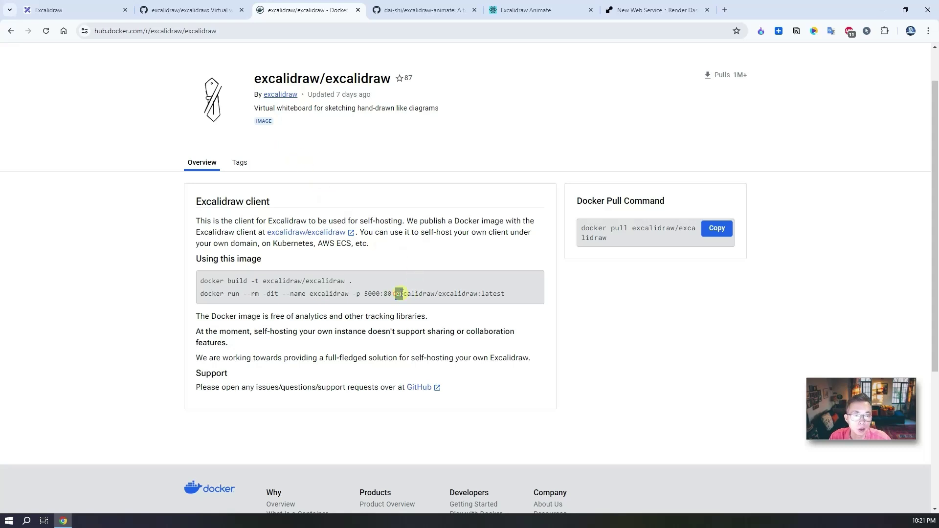
drag(406, 293, 506, 294)
right_click(501, 296)
click(506, 305)
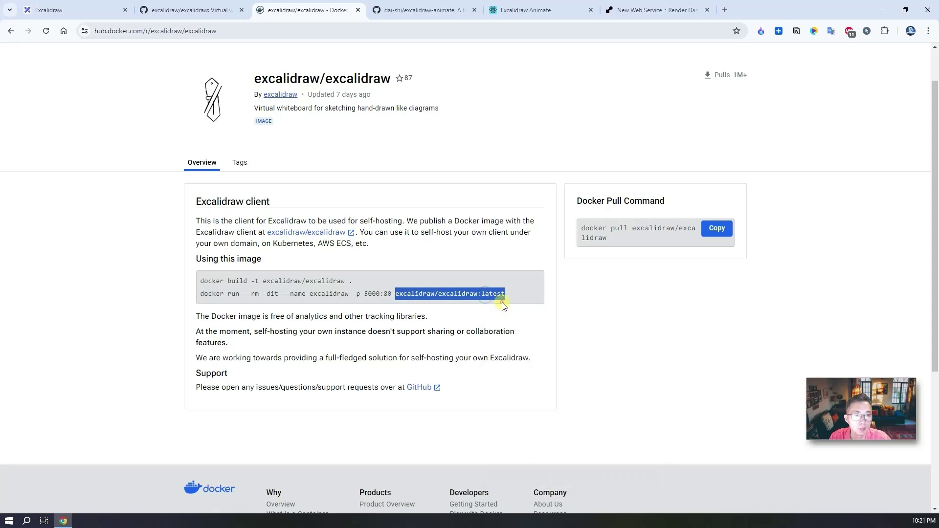
click(656, 10)
click(460, 226)
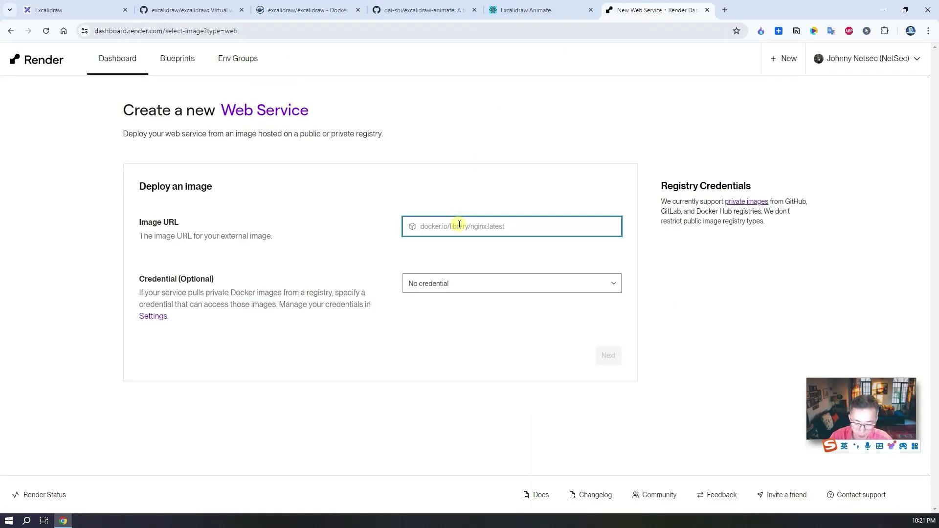
key(ctrl+v)
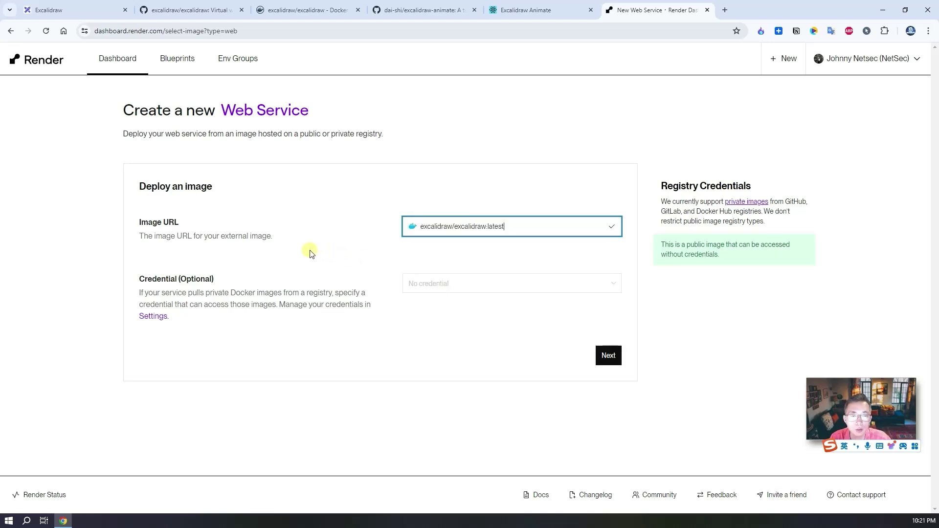
click(609, 356)
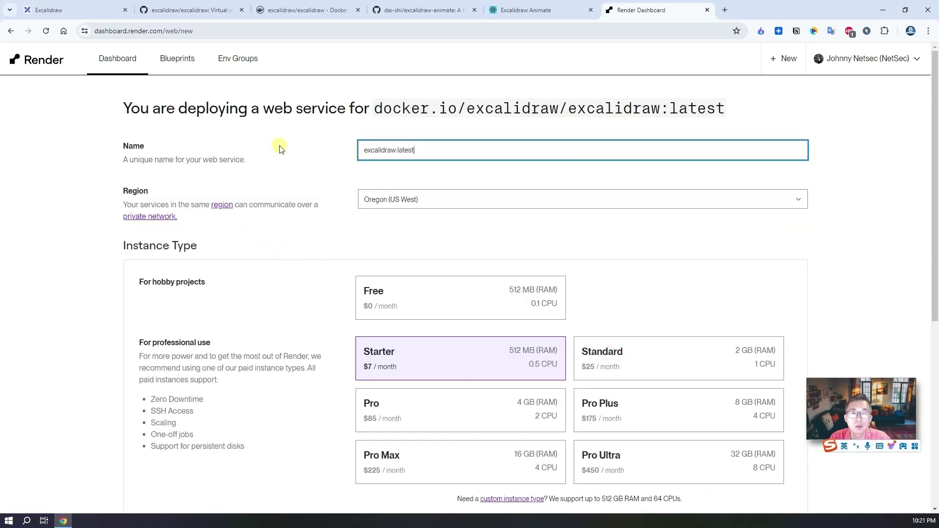
Rename the service to excalidraw and choose the Free instance type (512 MB, 0.1 CPU)
click(417, 150)
drag(397, 151, 489, 149)
key(BackSpace)
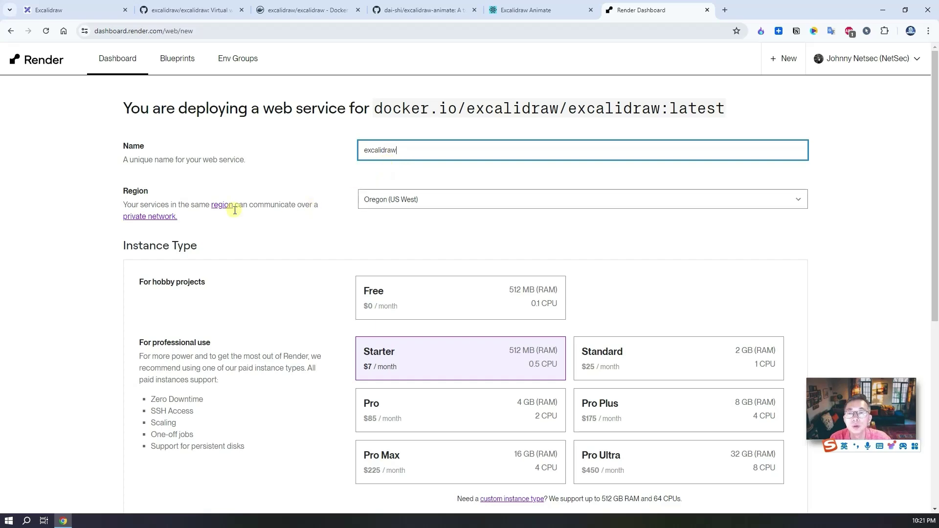
click(410, 299)
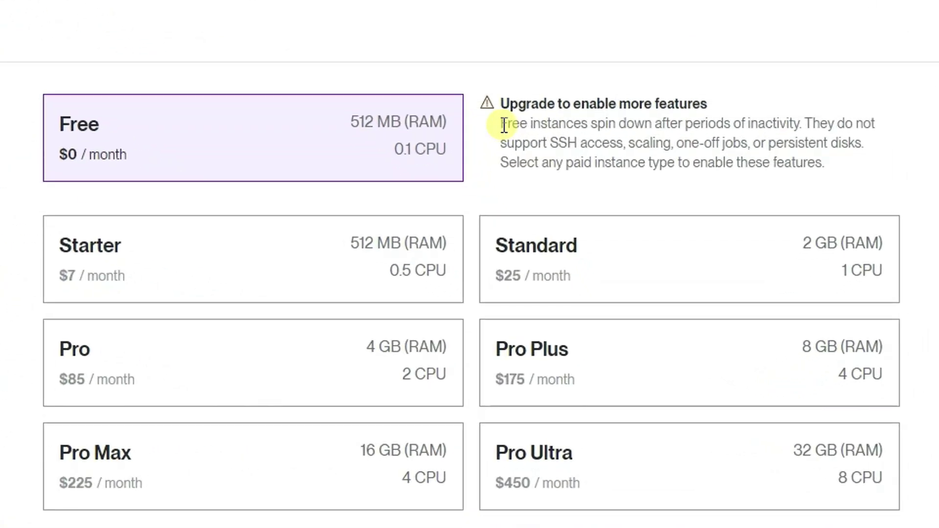
drag(503, 123, 652, 128)
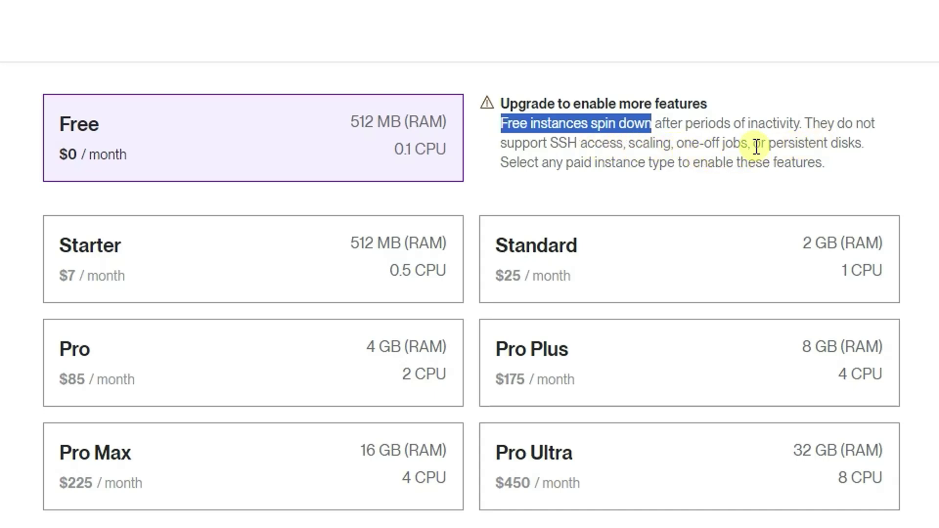
drag(768, 143, 864, 145)
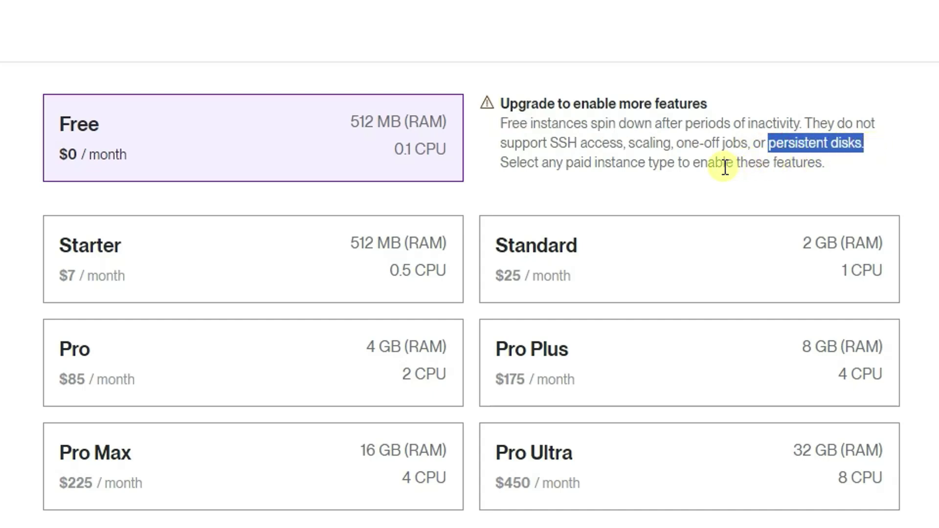
click(232, 144)
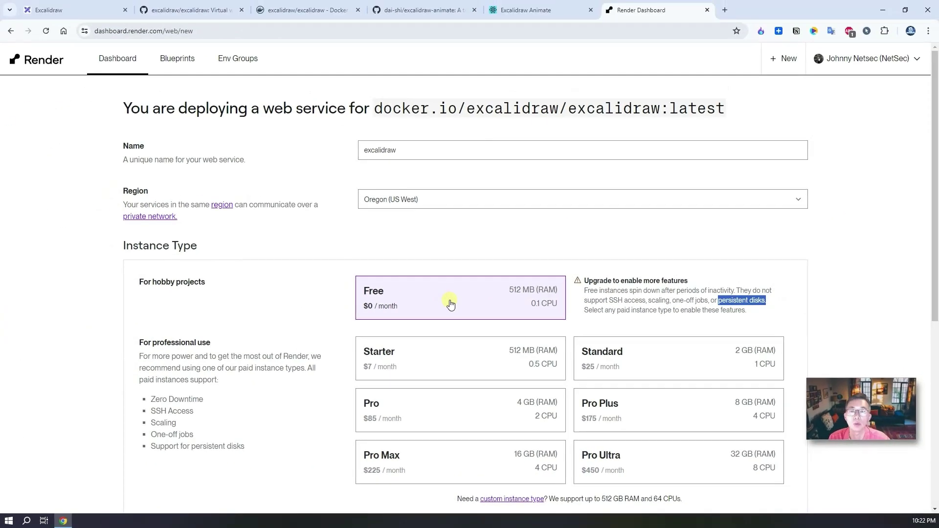
Expand and review the Advanced settings, then collapse them again
scroll(451, 306, down, 2)
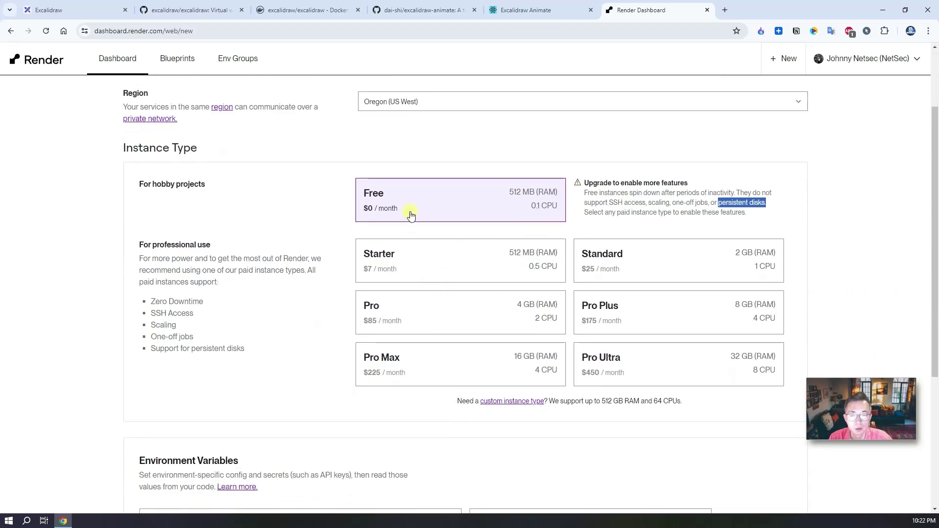
scroll(188, 341, down, 3)
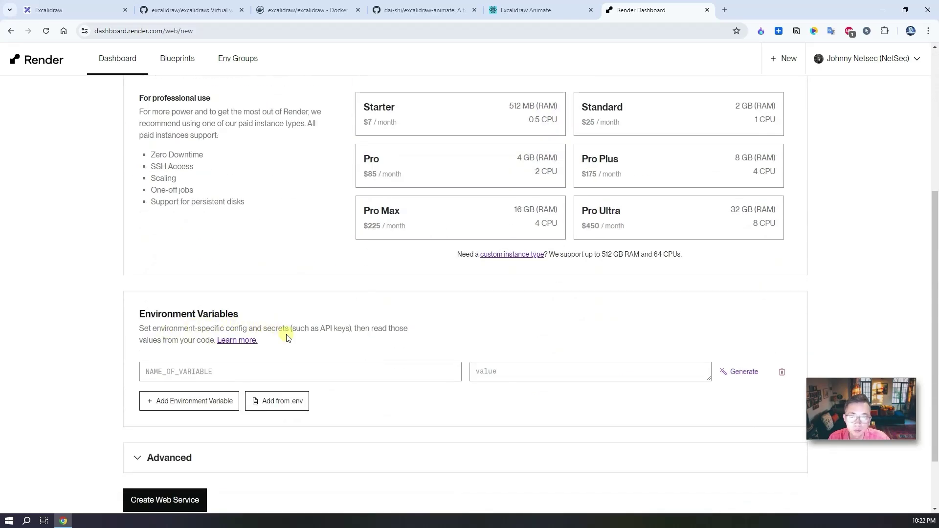
scroll(287, 338, down, 2)
click(138, 383)
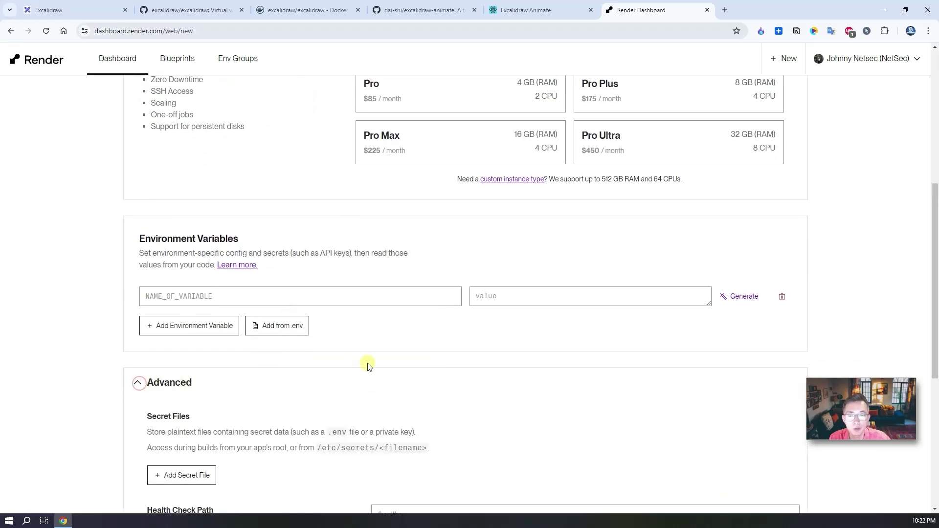
scroll(369, 366, down, 3)
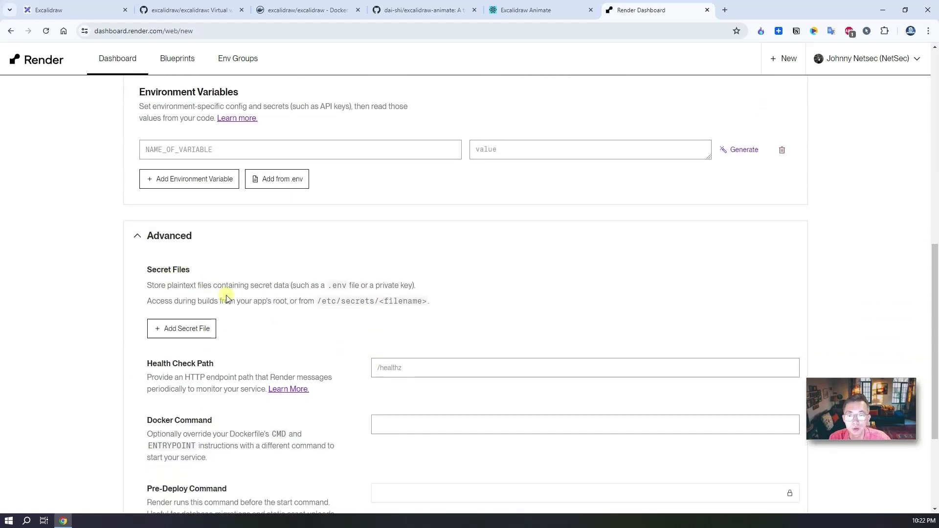
scroll(227, 298, down, 2)
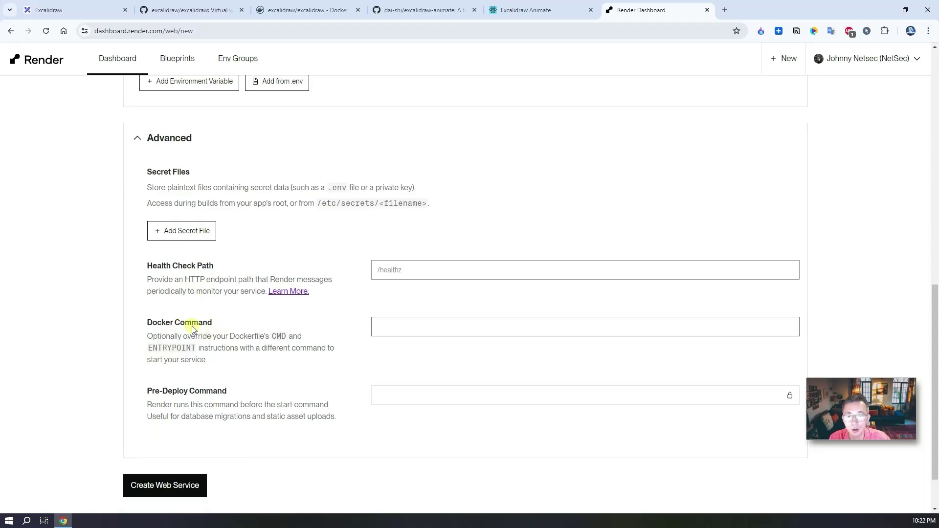
scroll(210, 352, down, 2)
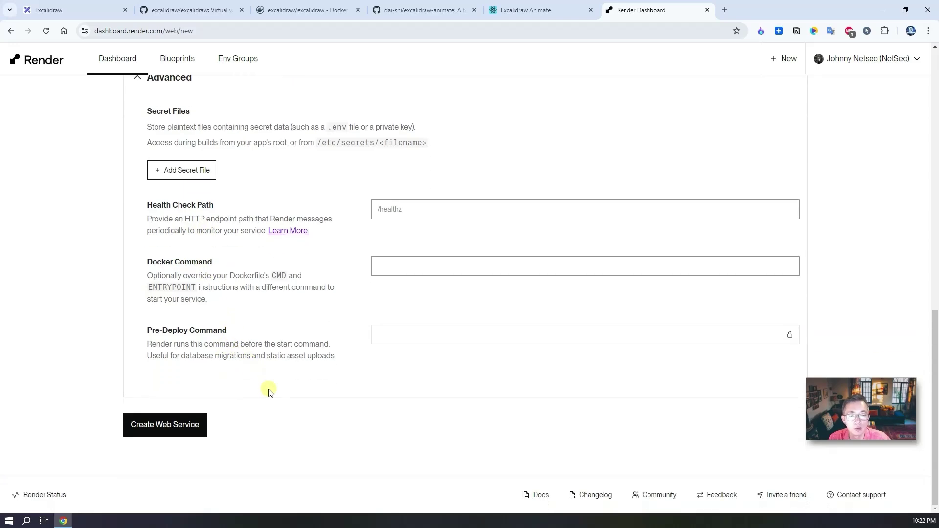
scroll(227, 377, up, 3)
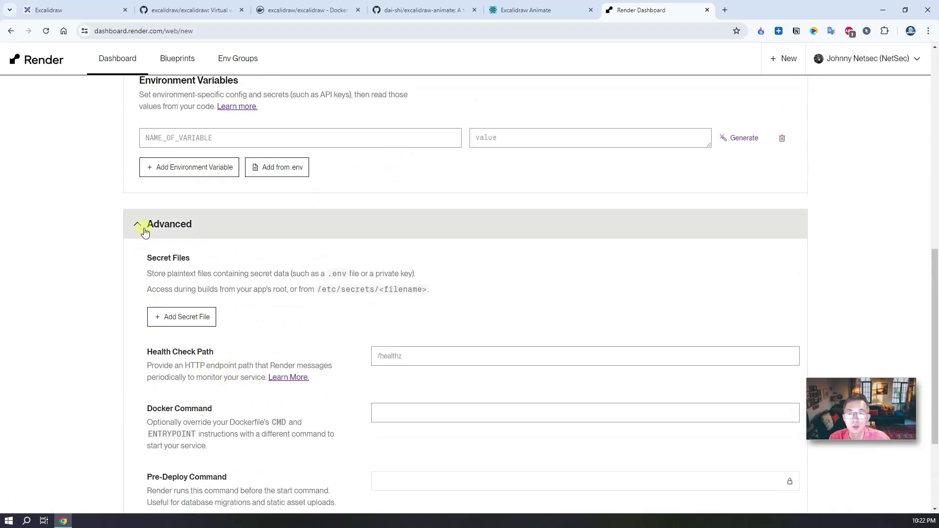
click(142, 226)
scroll(308, 298, up, 1)
scroll(308, 298, up, 3)
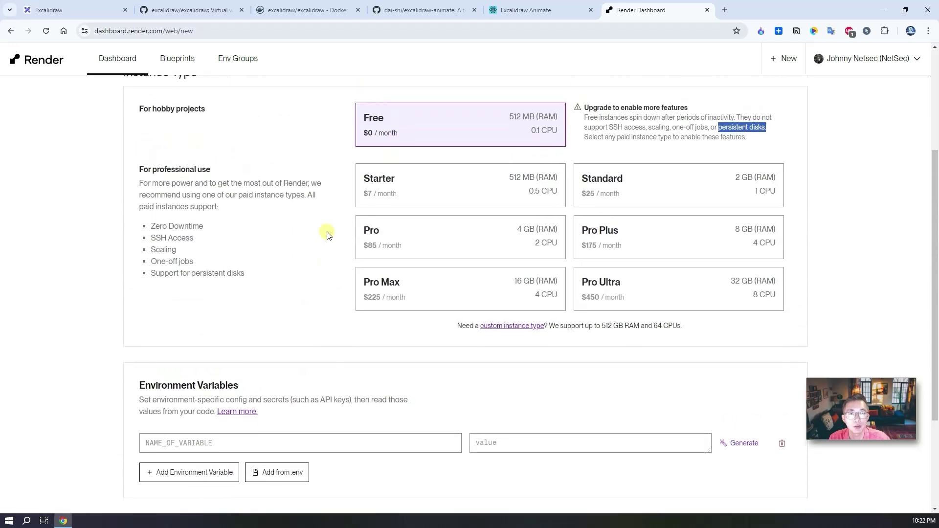
Create the web service and show its logs from the last hour
scroll(225, 315, down, 3)
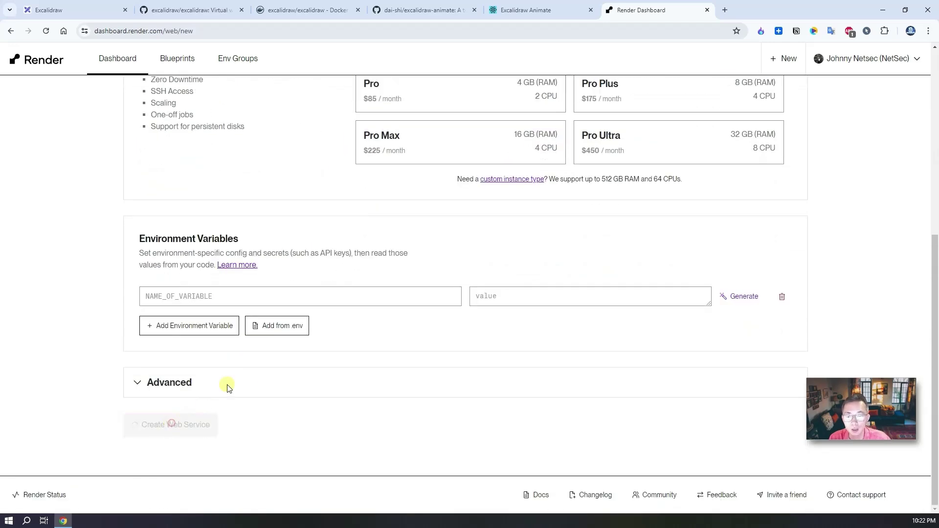
click(171, 424)
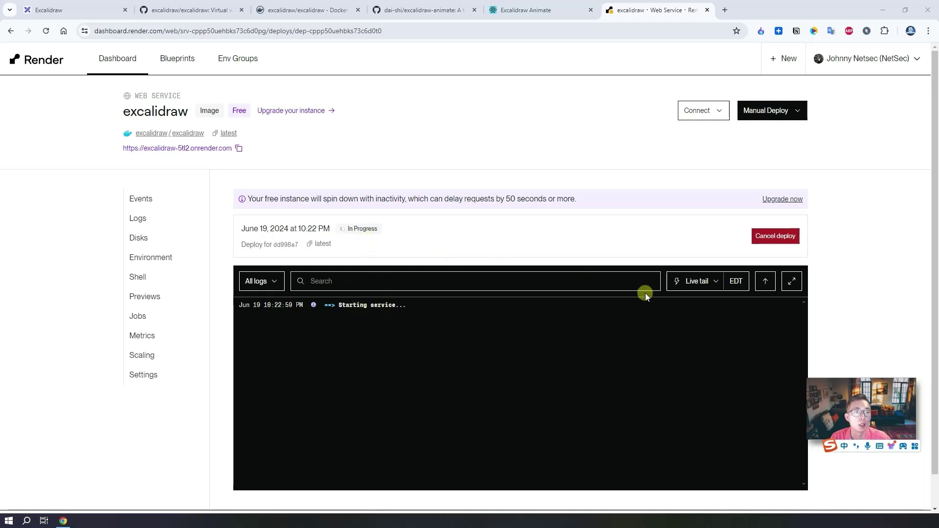
click(712, 282)
click(710, 328)
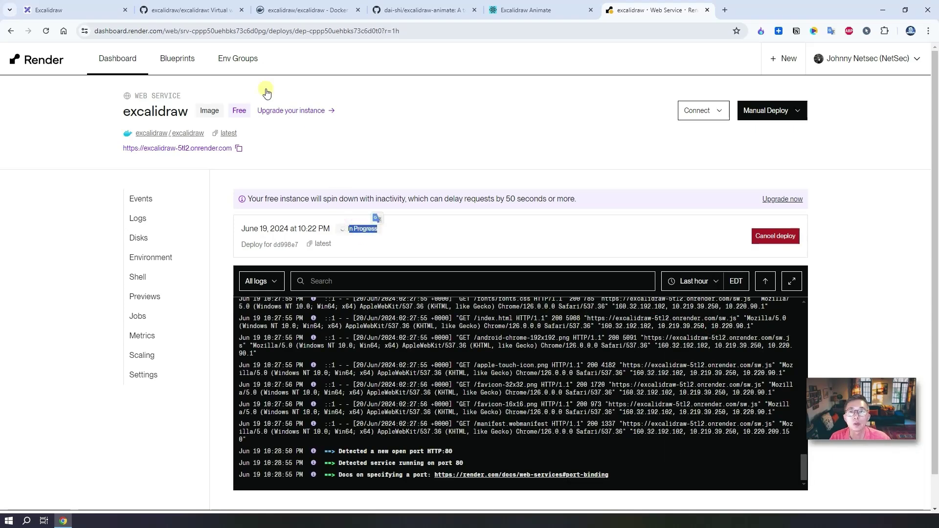
Load the service's onrender.com URL in the GitHub tab to open Excalidraw
click(193, 11)
click(191, 30)
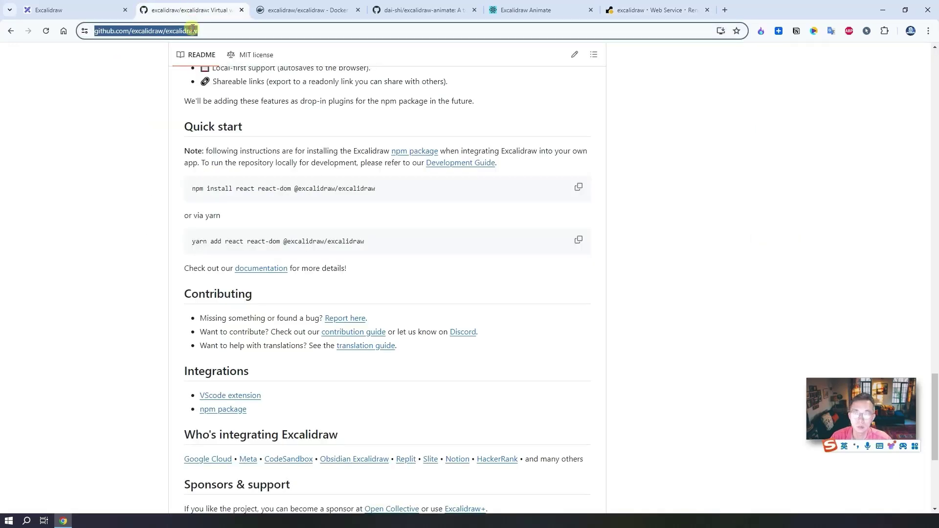
click(636, 10)
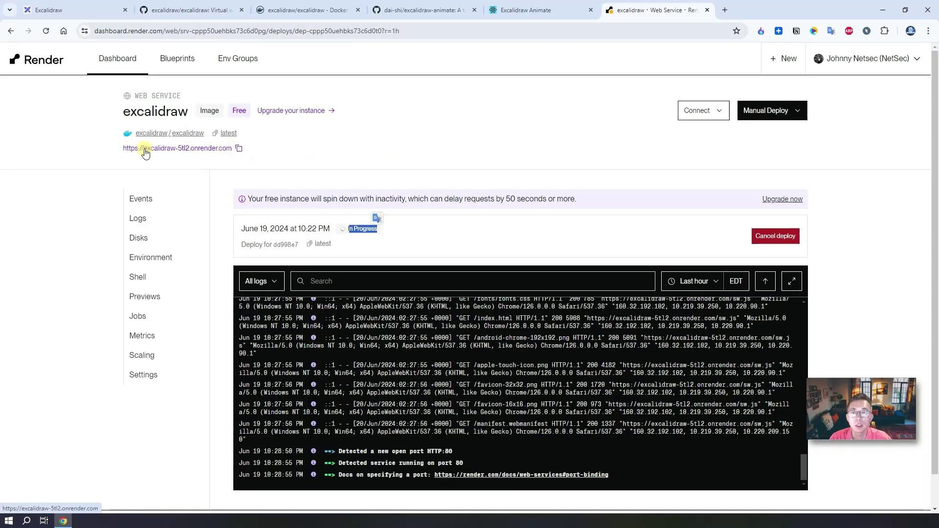
click(239, 148)
click(186, 10)
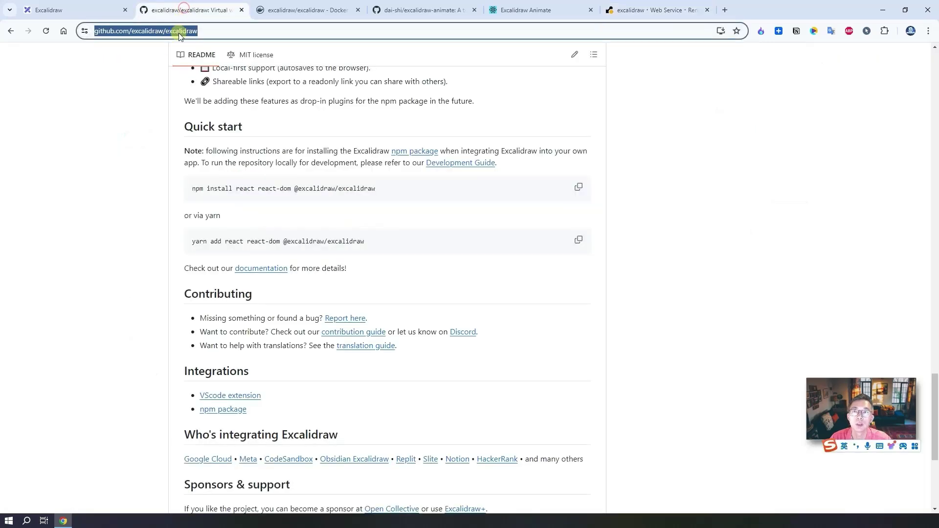
key(ctrl+v)
key(Return)
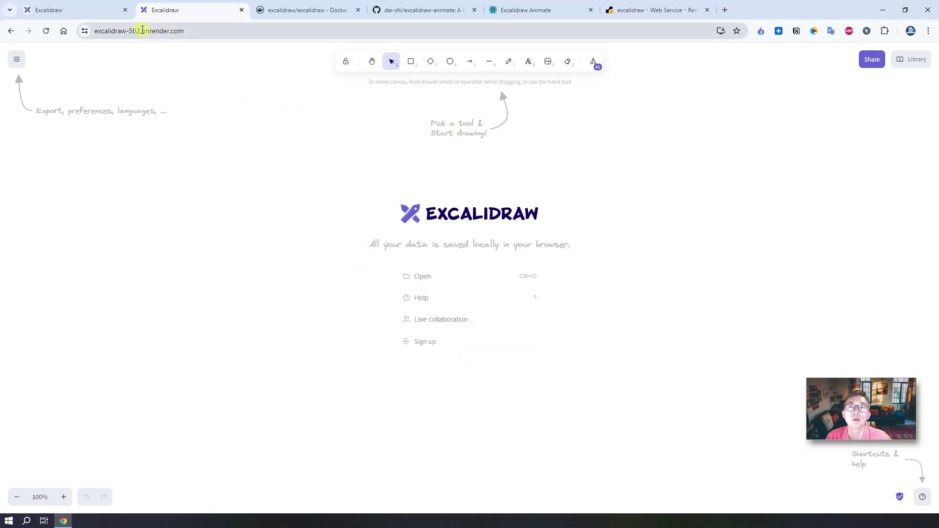
Compare the main menu on excalidraw.com with the self-hosted copy, then return to Render logs
click(132, 29)
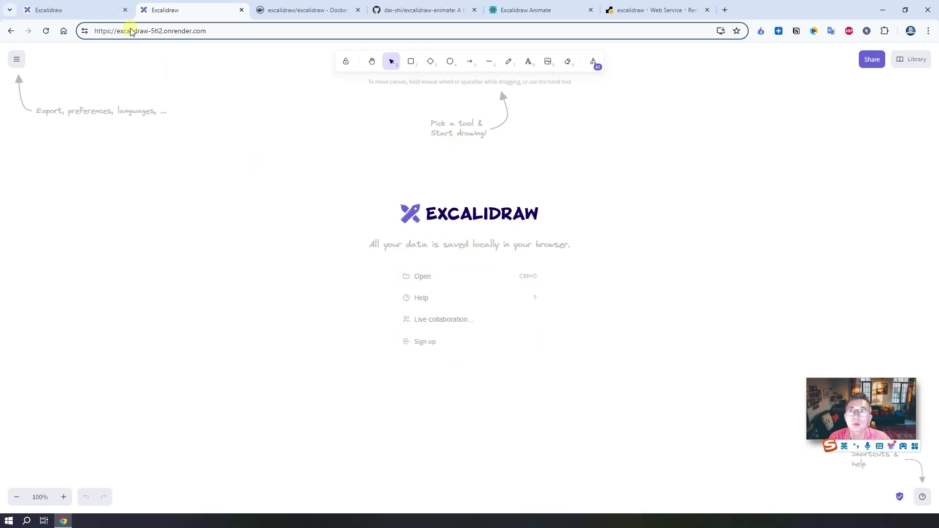
click(90, 13)
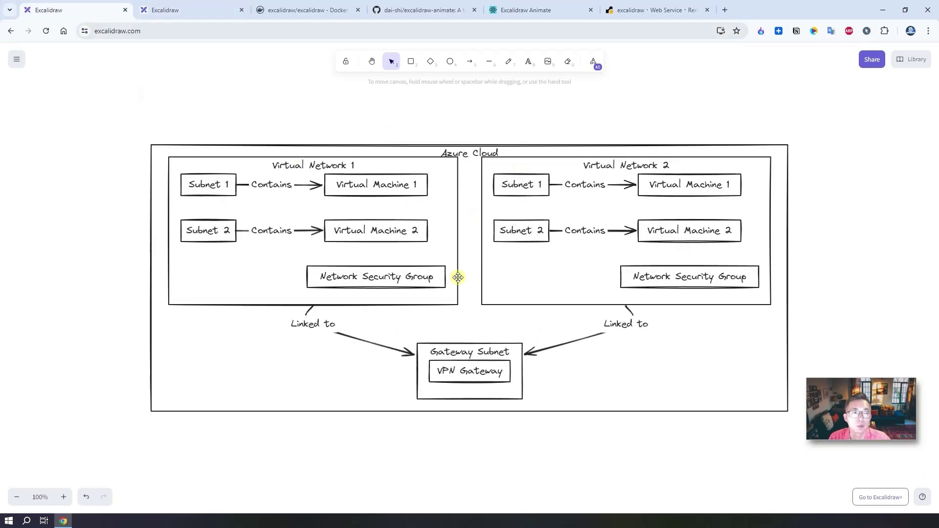
click(16, 59)
click(188, 11)
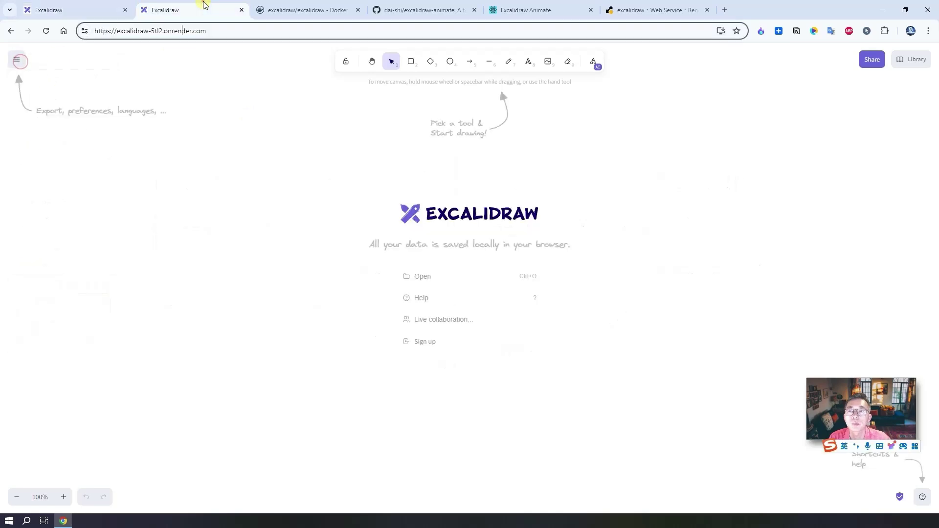
click(16, 59)
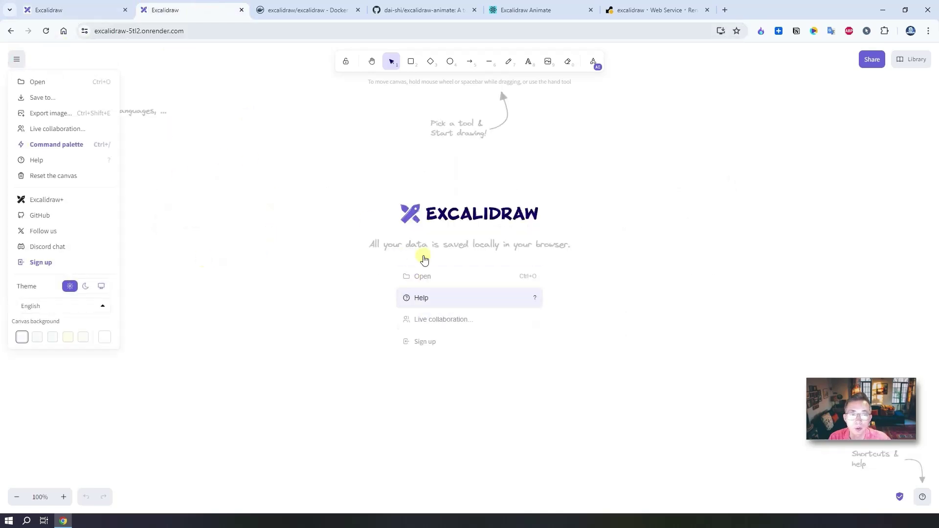
click(651, 10)
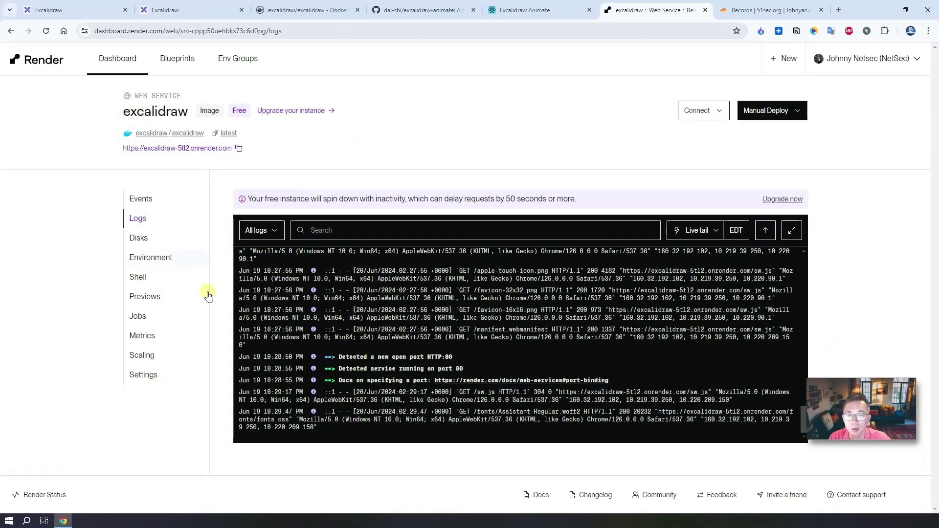
In the service settings, add draw.51sec.org as a custom domain
click(158, 380)
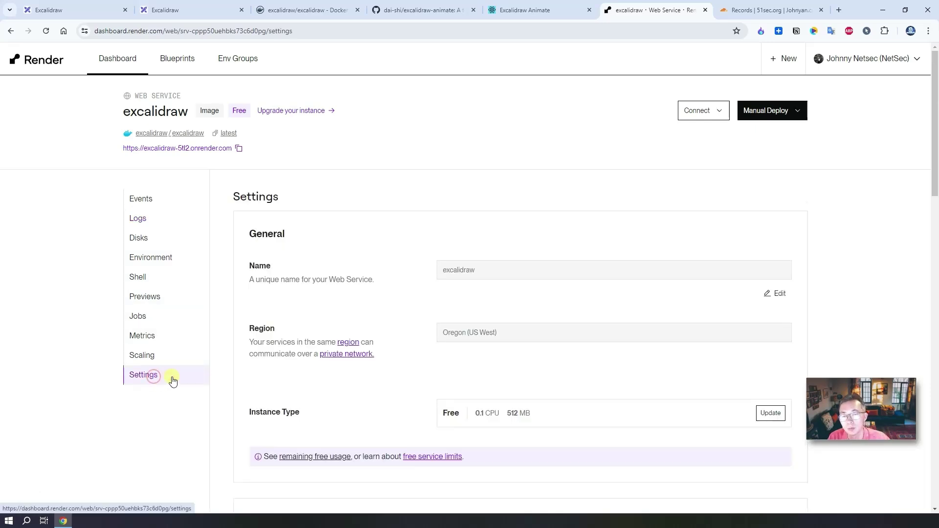
scroll(350, 385, down, 7)
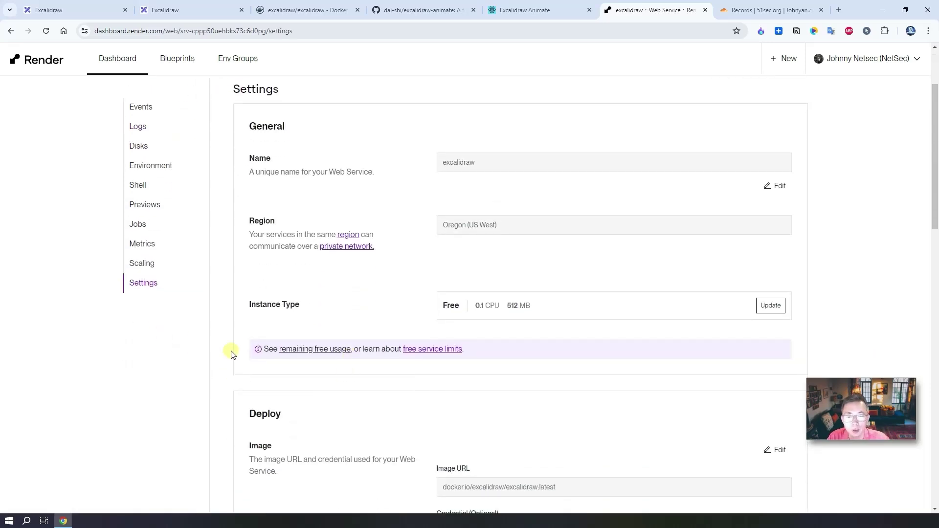
scroll(327, 375, down, 4)
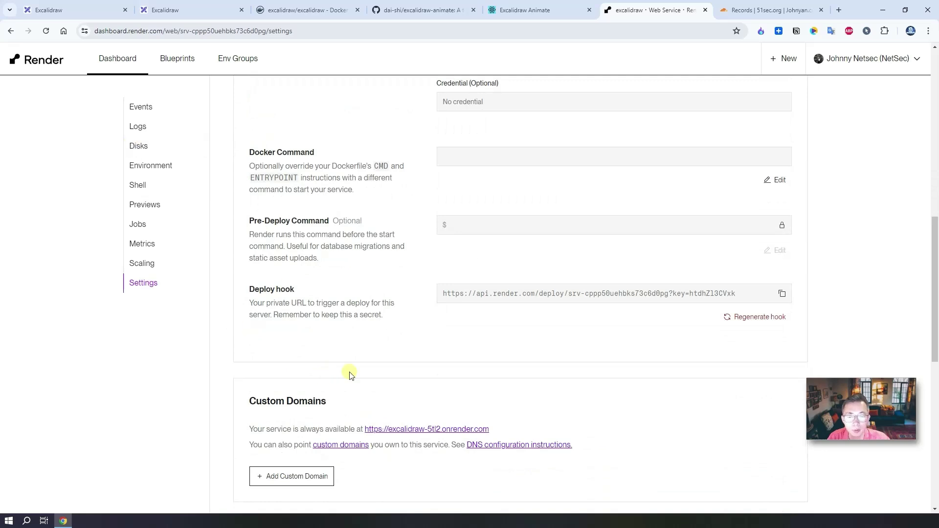
scroll(253, 250, down, 3)
click(317, 330)
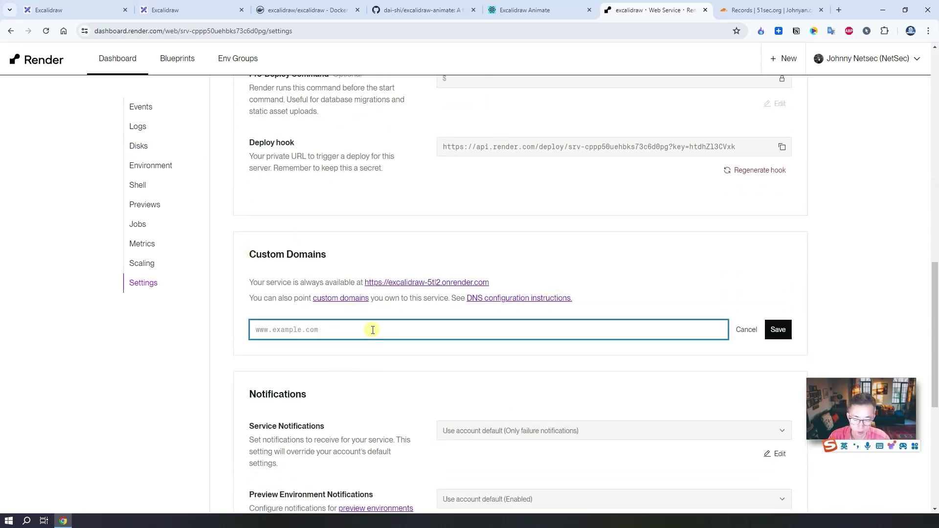
text(dr)
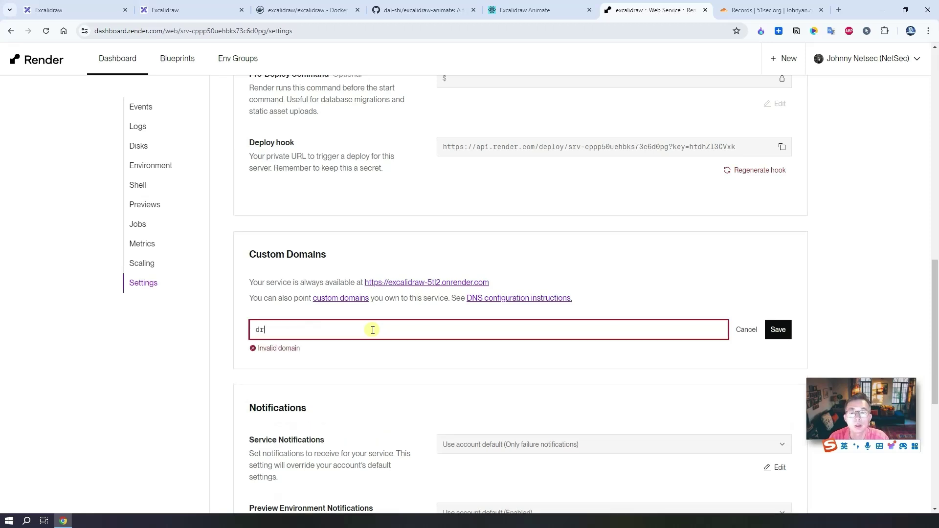
text(aw.51sec.org)
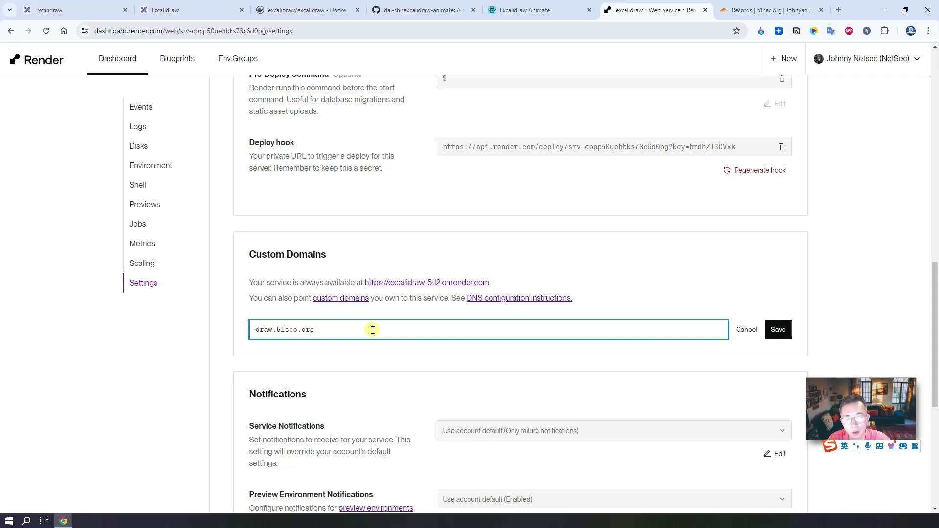
click(777, 329)
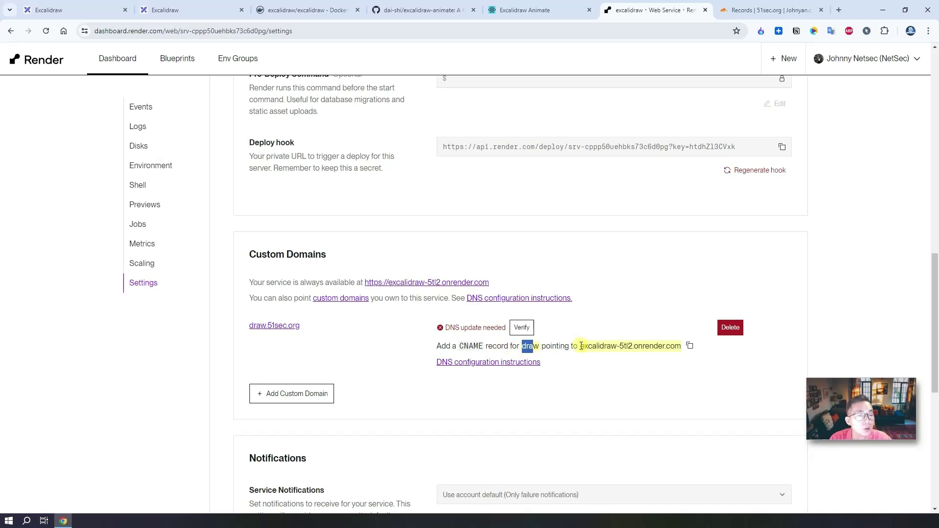
Copy the CNAME target hostname and go to Cloudflare's 51sec.org DNS records
drag(580, 346, 676, 346)
click(690, 345)
click(767, 10)
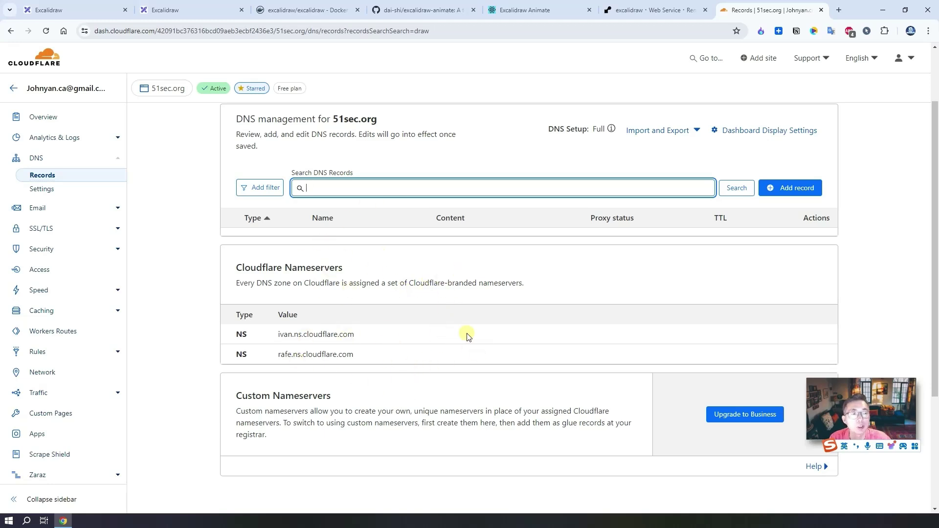
Add a CNAME record named 'draw' targeting excalidraw-5tl2.onrender.com to the 51sec.org DNS zone
click(796, 192)
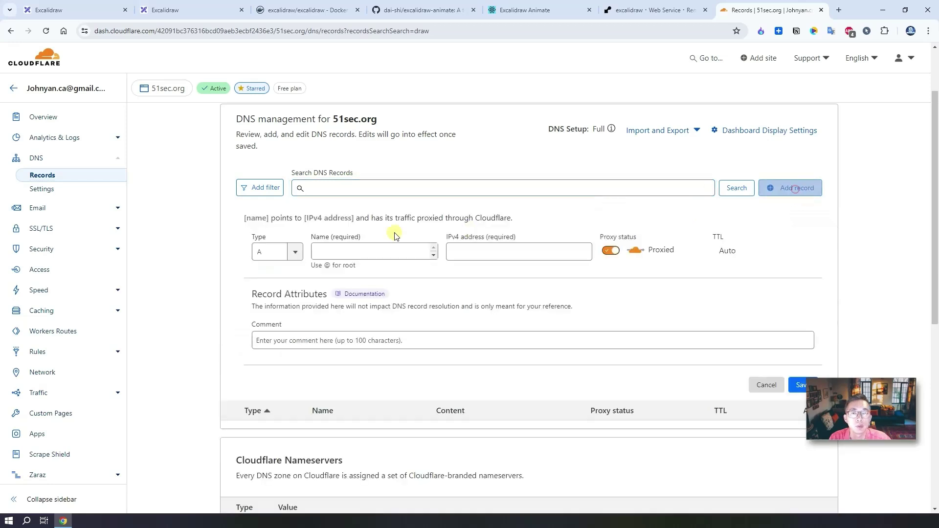
click(282, 252)
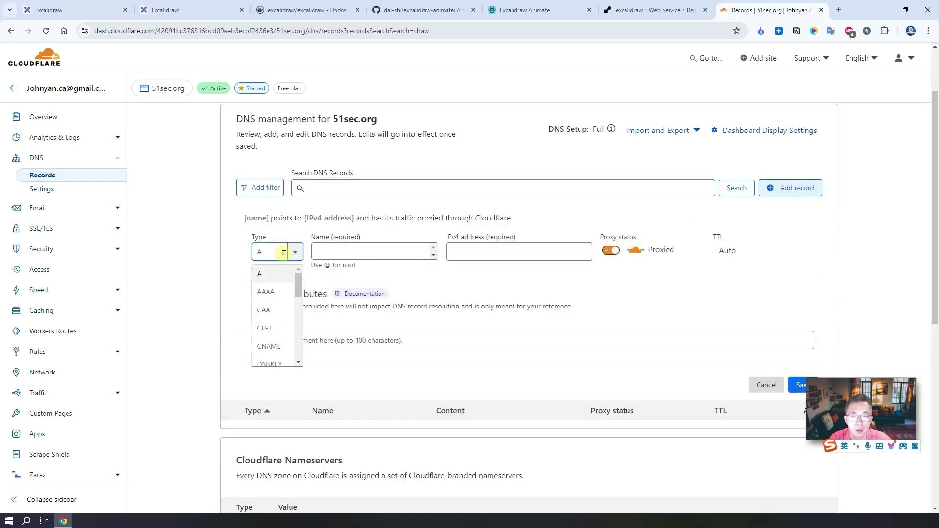
click(286, 347)
click(359, 248)
text(draw)
key(Tab)
key(ctrl+v)
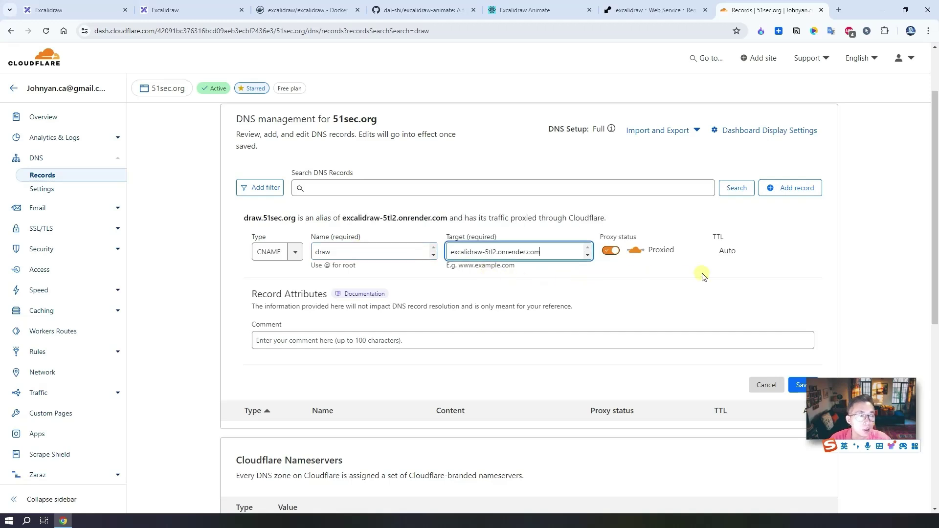
click(795, 385)
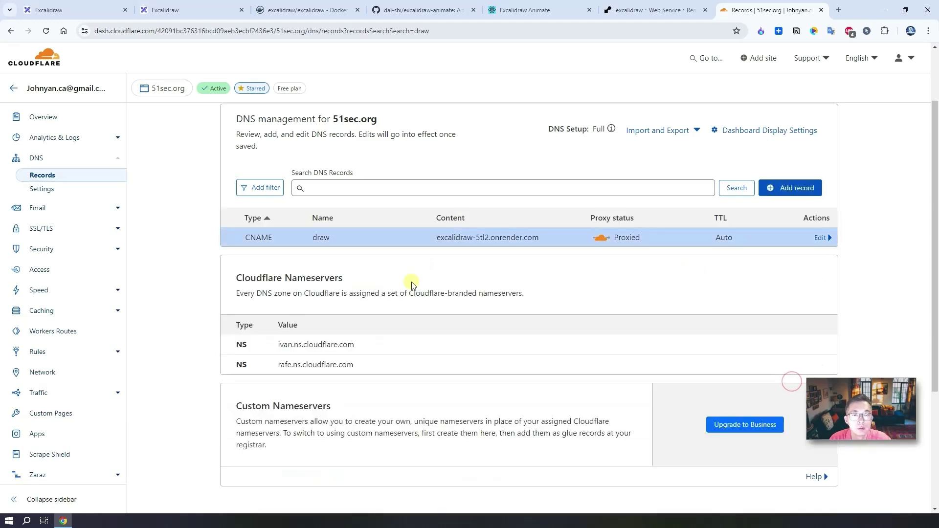
Verify the draw.51sec.org custom domain in Render, then open draw.51sec.org in a new tab
key(ctrl+shift+Tab)
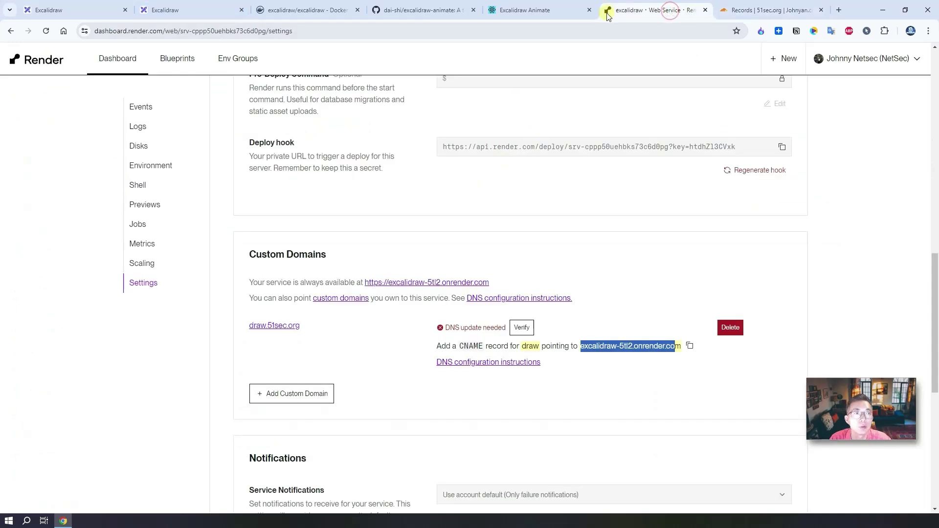
click(522, 328)
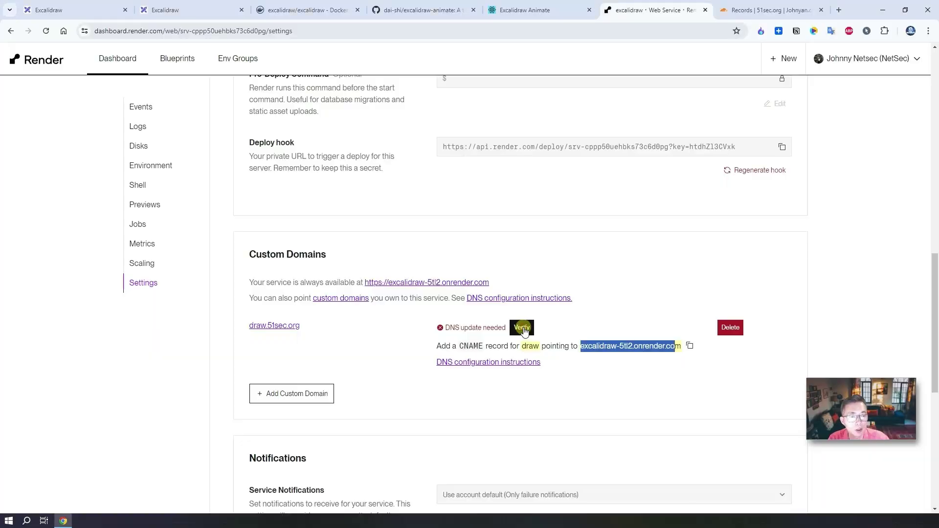
click(523, 328)
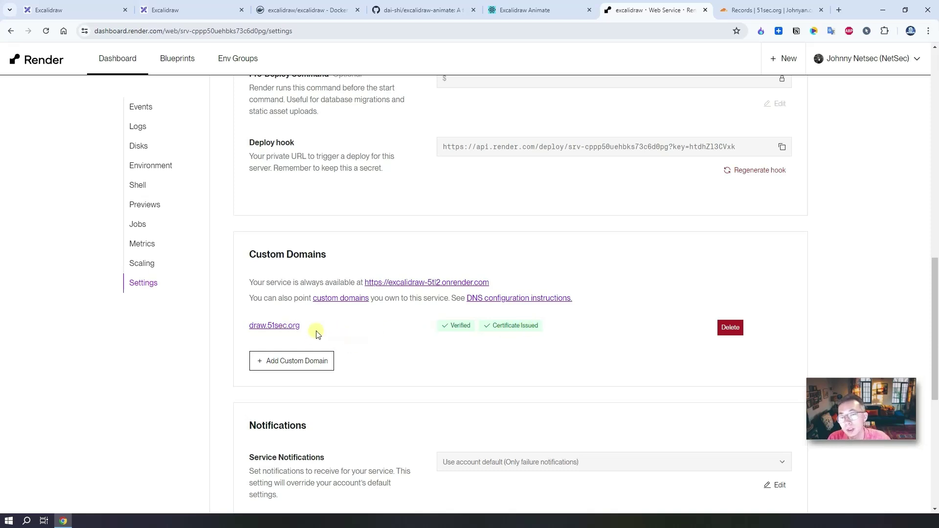
click(287, 327)
click(148, 37)
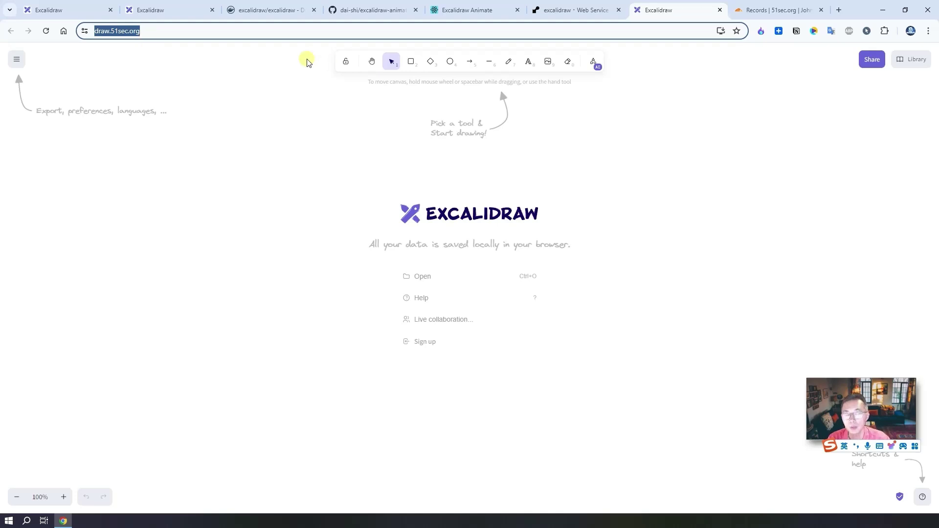
Save the NETSEC Azure Cloud diagram to azure cloud.excalidraw using Save to current file
click(269, 14)
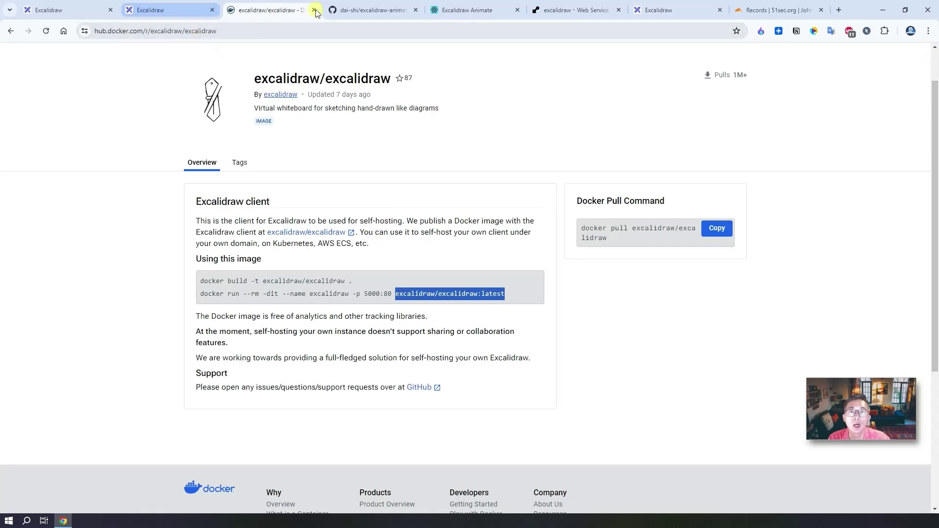
click(354, 12)
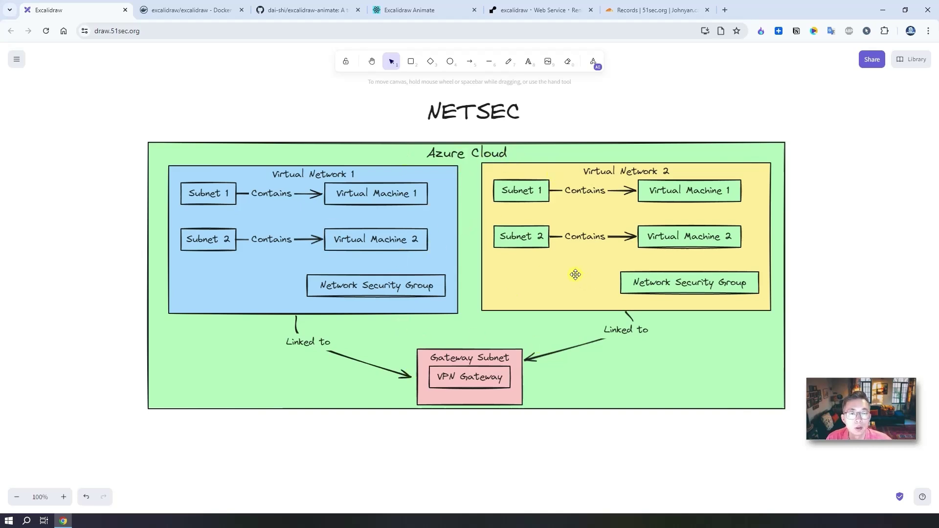
click(16, 59)
click(38, 94)
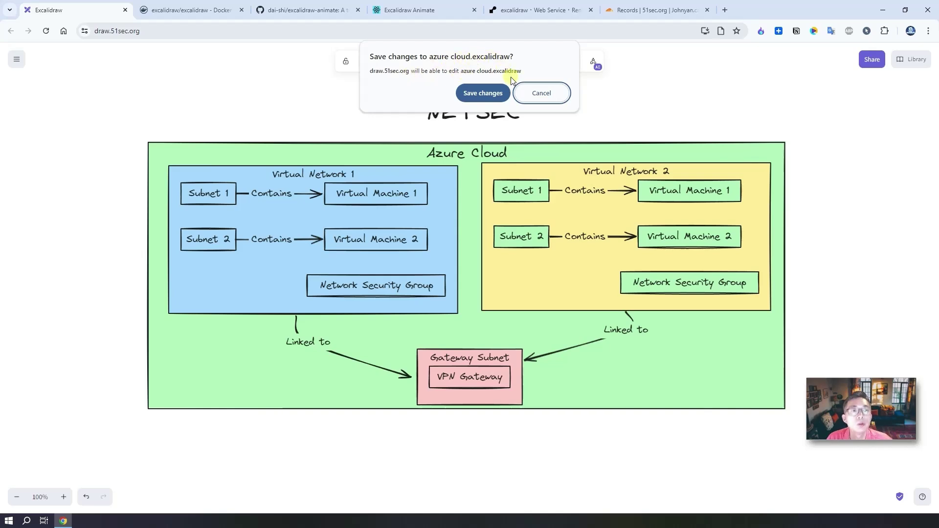
click(483, 92)
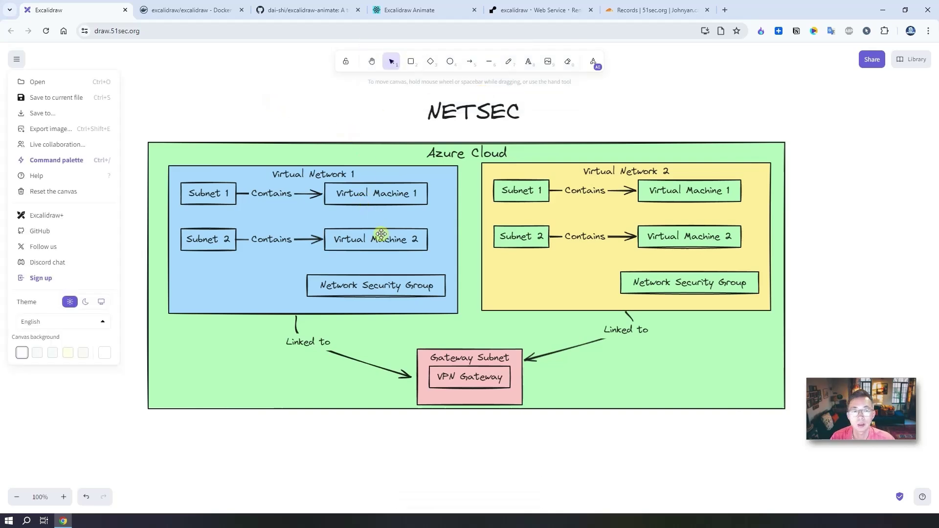
Go to the excalidraw-animate GitHub repository and scroll down through its README
click(172, 17)
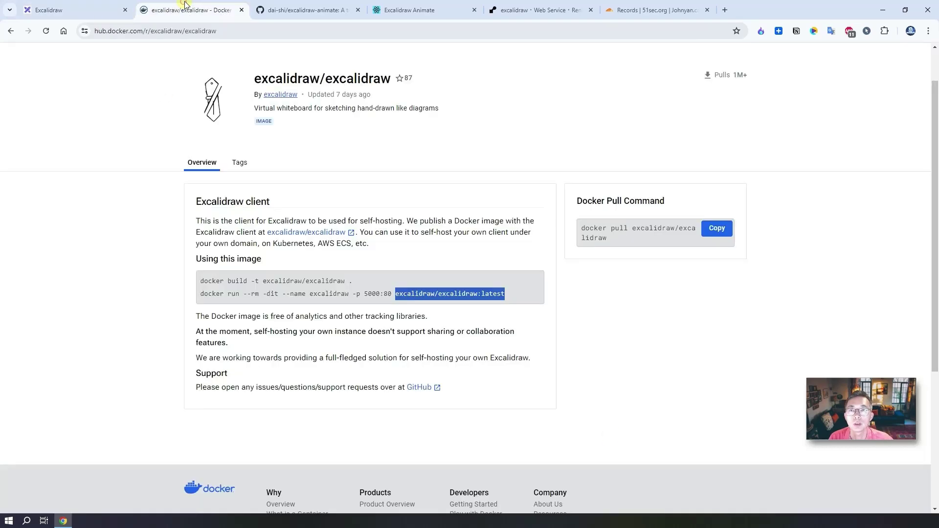
click(301, 19)
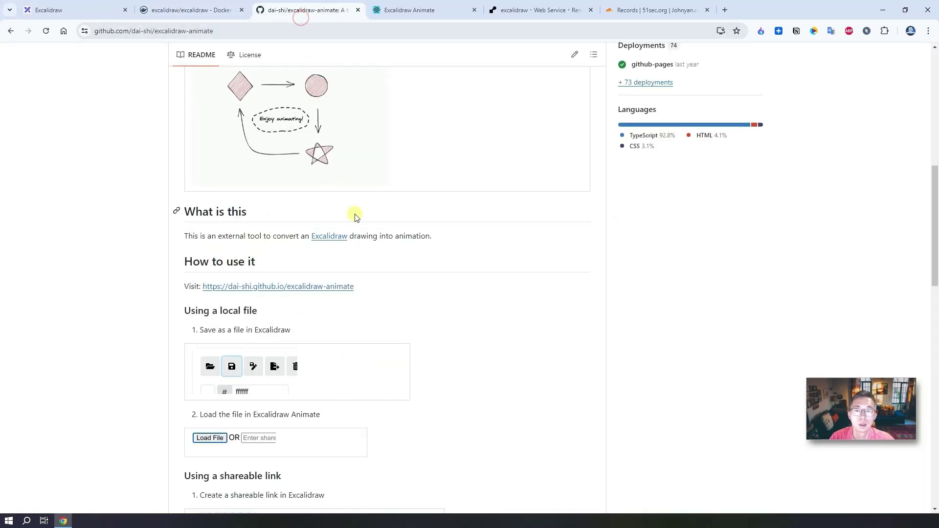
drag(935, 225, 935, 105)
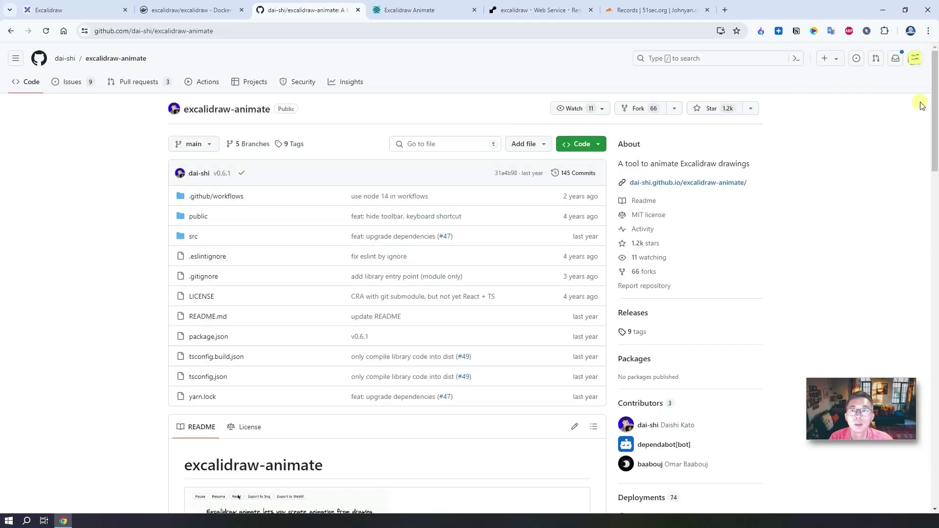
mouse_move(64, 67)
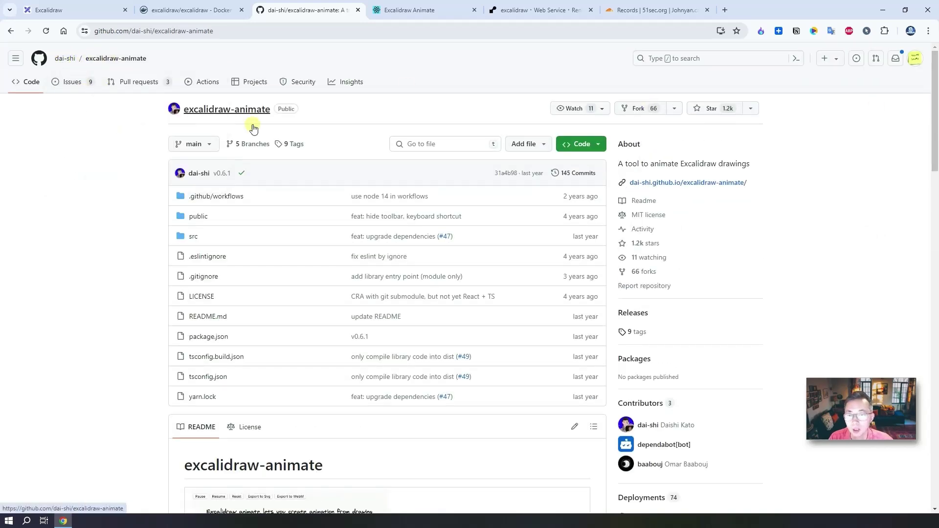
scroll(268, 288, down, 3)
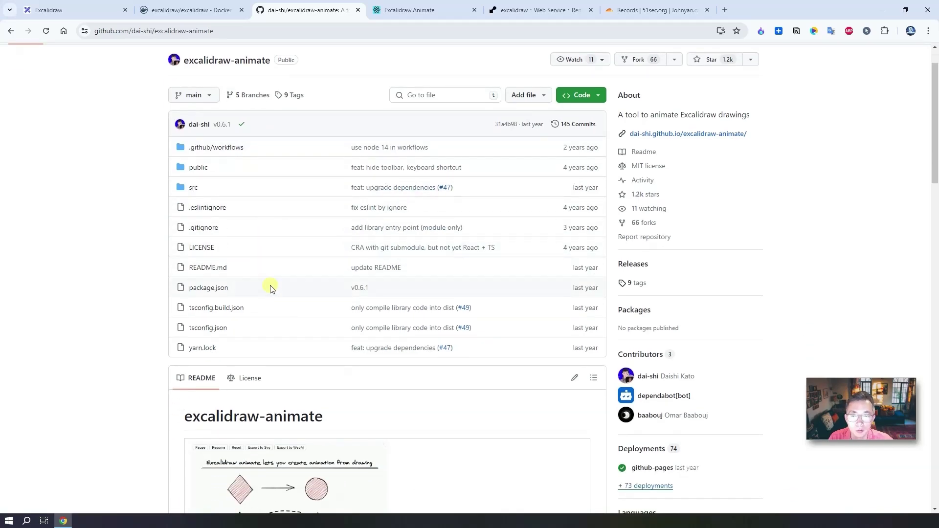
scroll(289, 297, down, 6)
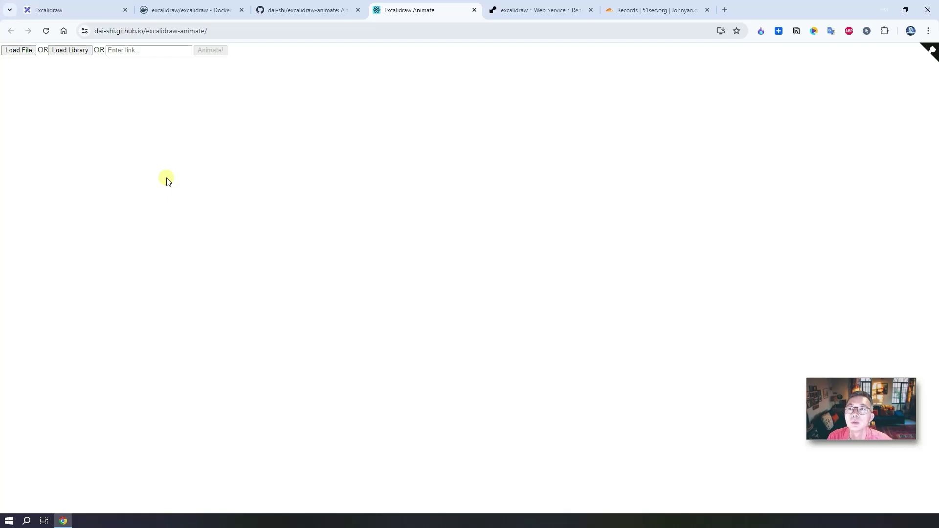
Load azure cloud.excalidraw into Excalidraw Animate, hide the controls with Q, and watch it draw
click(25, 50)
click(232, 99)
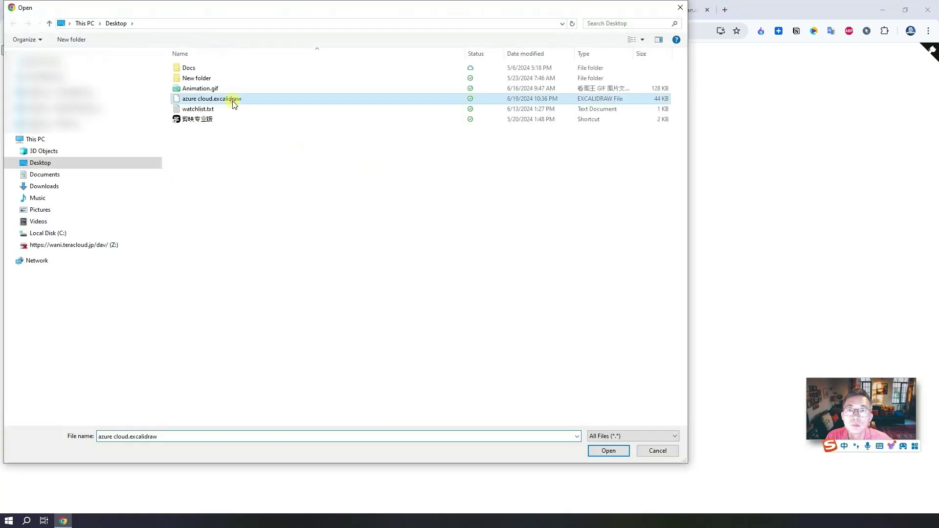
click(609, 450)
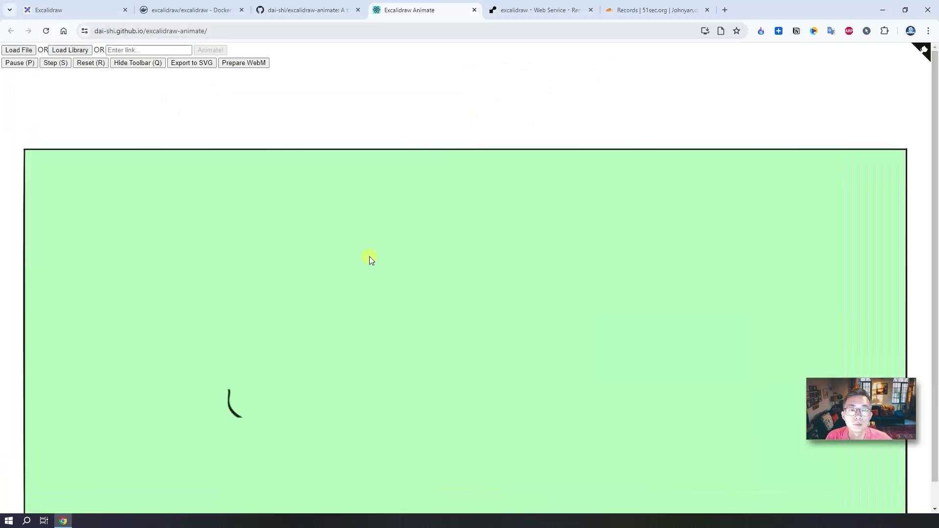
key(q)
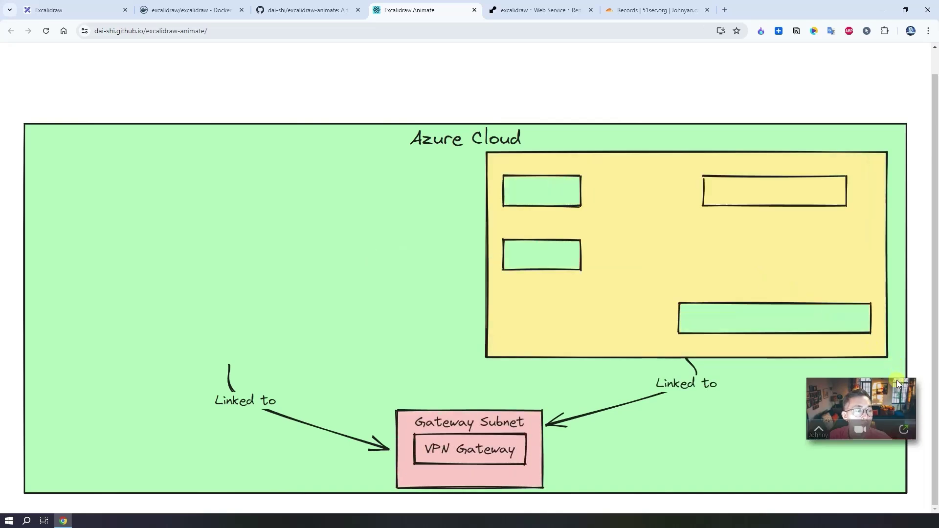
mouse_move(894, 385)
mouse_down()
mouse_move(838, 82)
mouse_move(875, 54)
mouse_up()
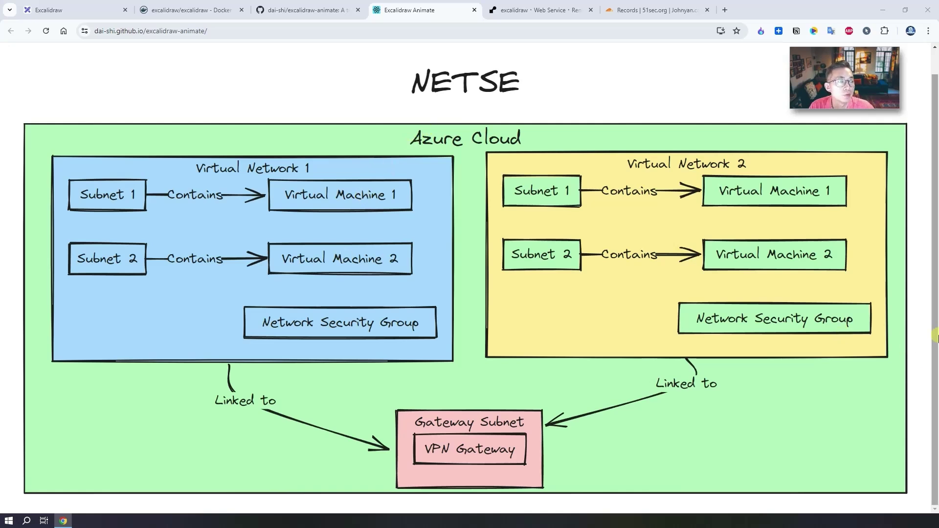
drag(935, 336, 936, 314)
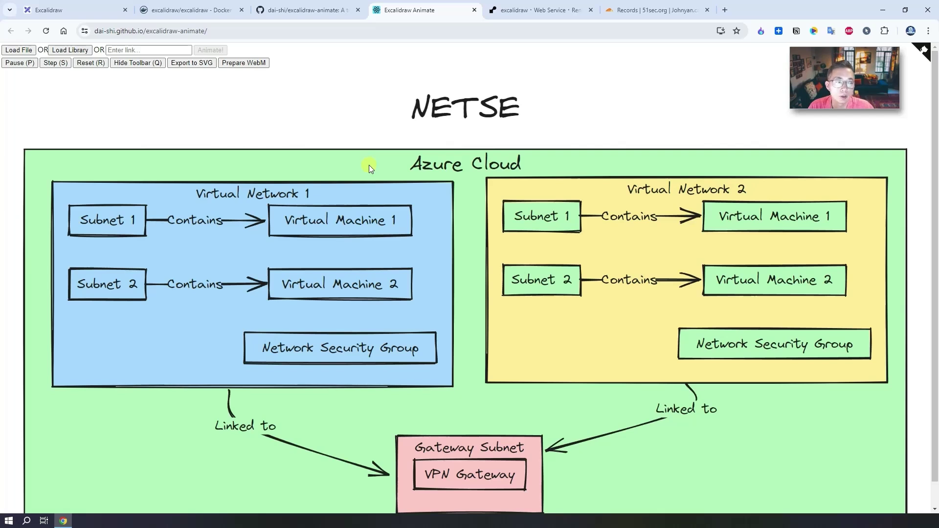
Scroll over the finished animated diagram, then return to the dai-shi/excalidraw-animate README
scroll(369, 166, down, 1)
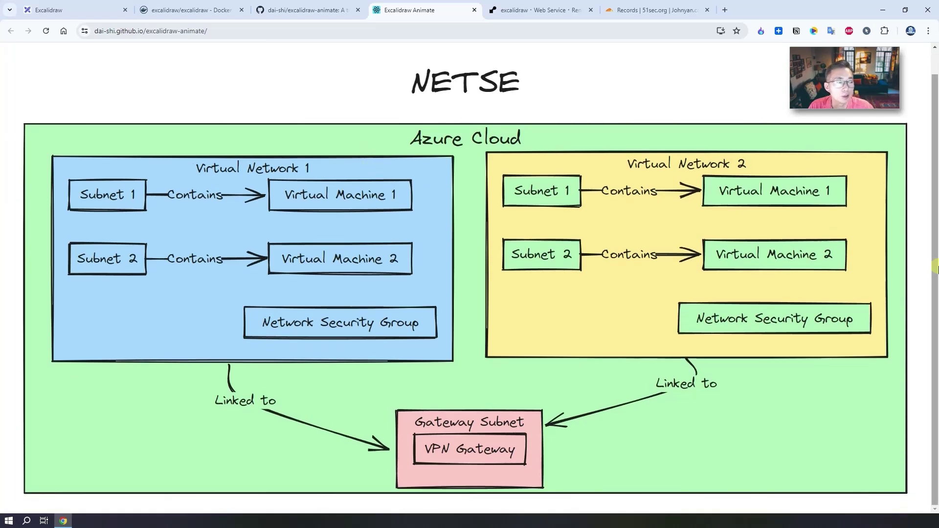
scroll(447, 131, up, 1)
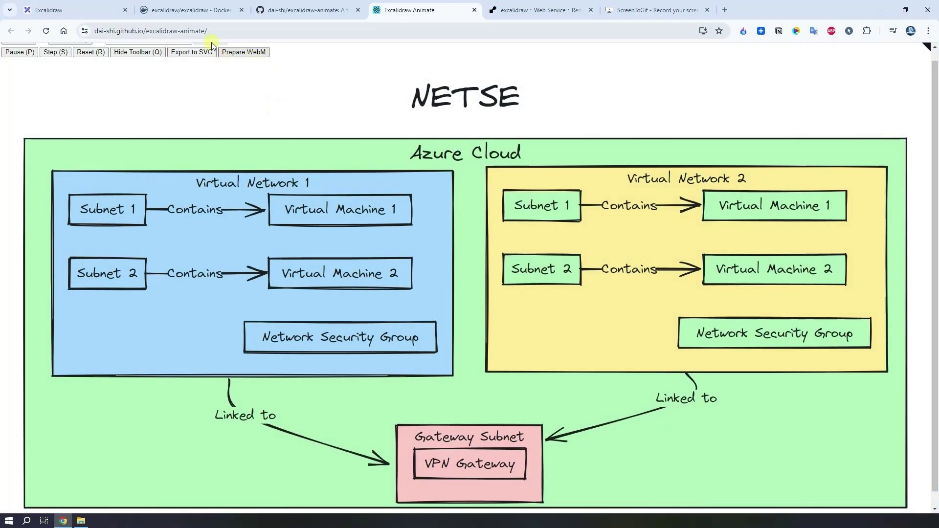
click(295, 13)
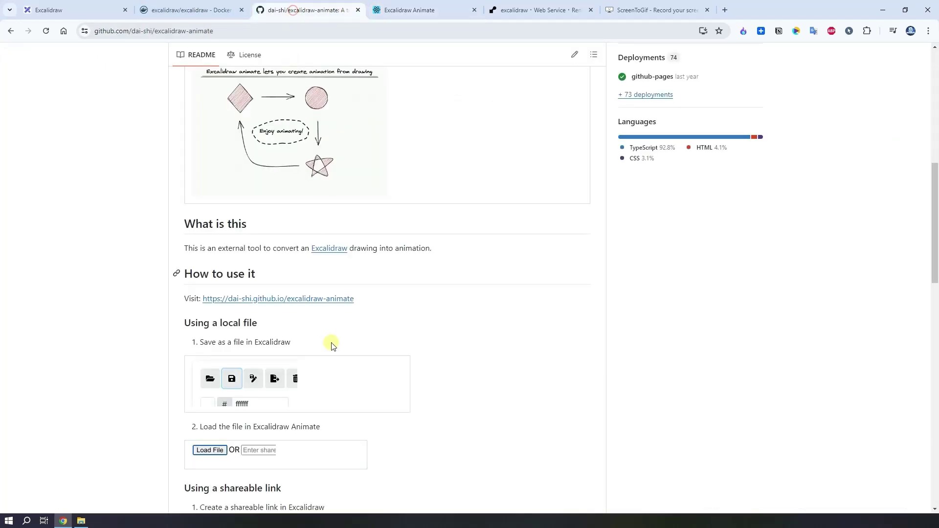
Highlight the Known issues advice to use screen capture, then go to the ScreenToGif website
scroll(323, 352, down, 9)
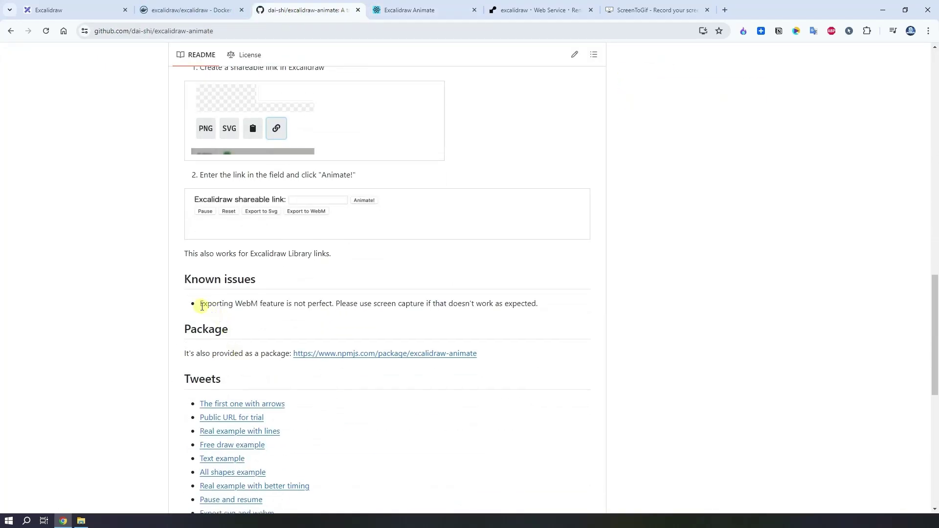
drag(201, 304, 433, 304)
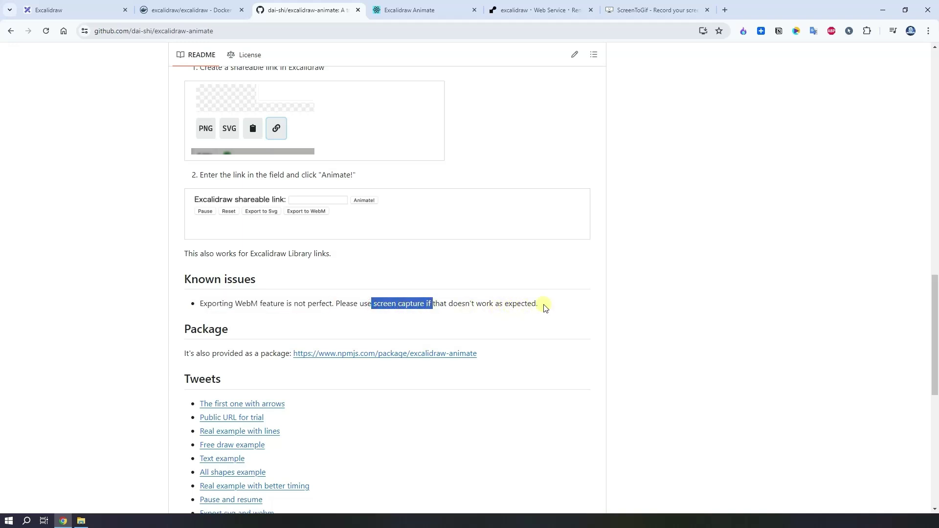
click(642, 10)
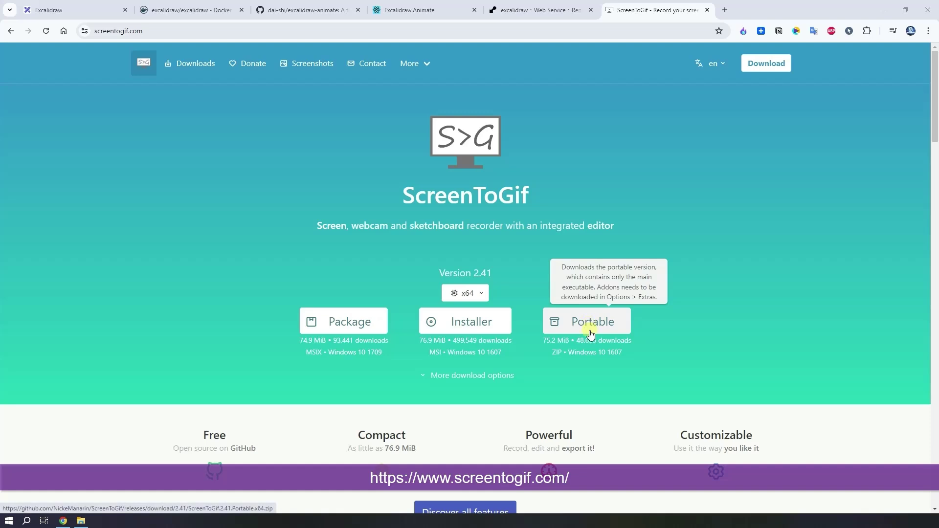
Launch ScreenToGif.exe from the ScreenToGif.2.41.Portable.x64 folder in File Explorer
click(82, 521)
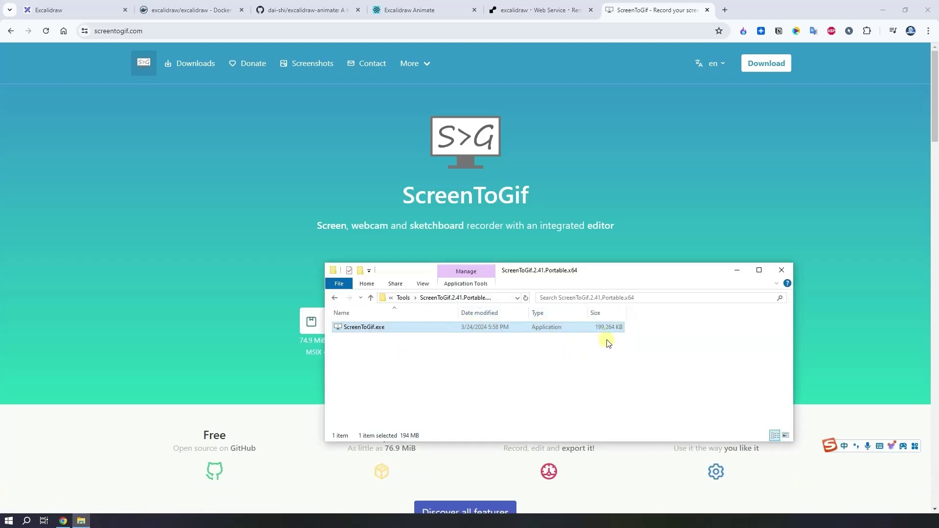
double_click(363, 328)
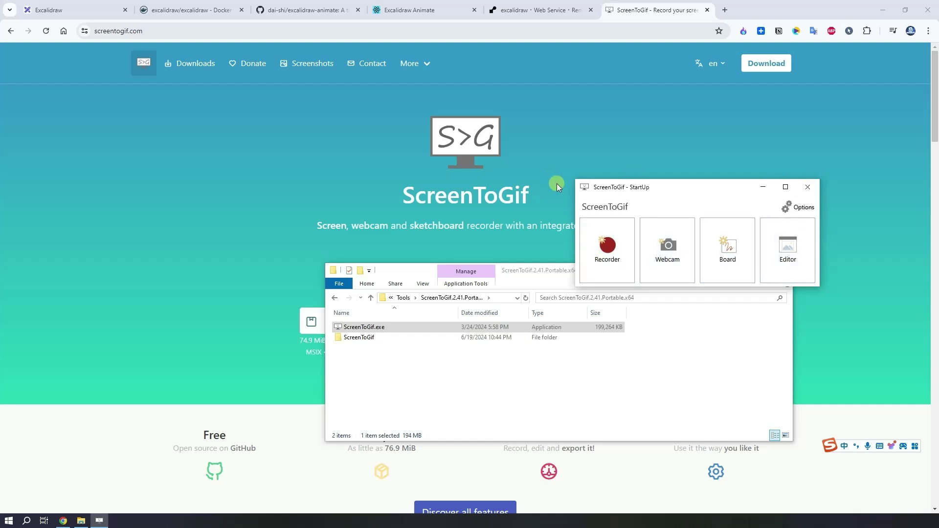
Open the ScreenToGif Recorder and bring the Excalidraw Animate diagram page up behind it
click(608, 257)
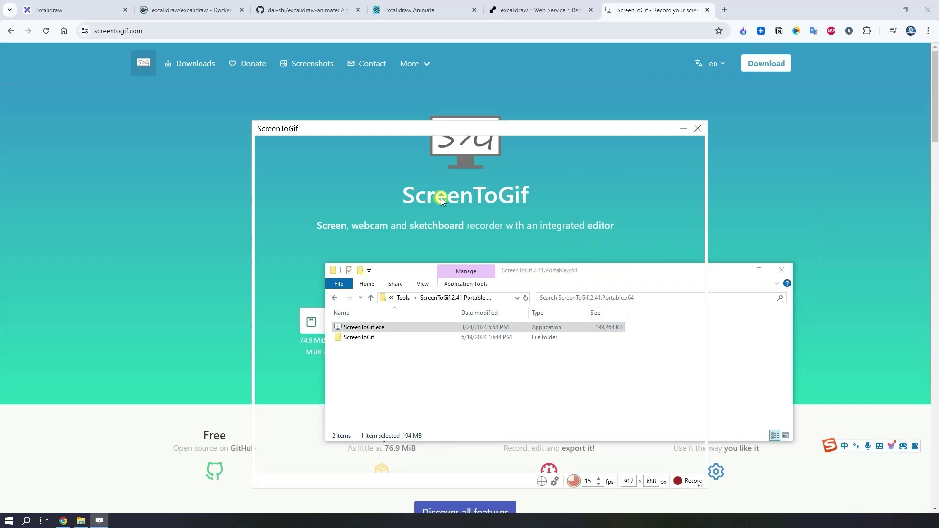
drag(323, 128, 255, 103)
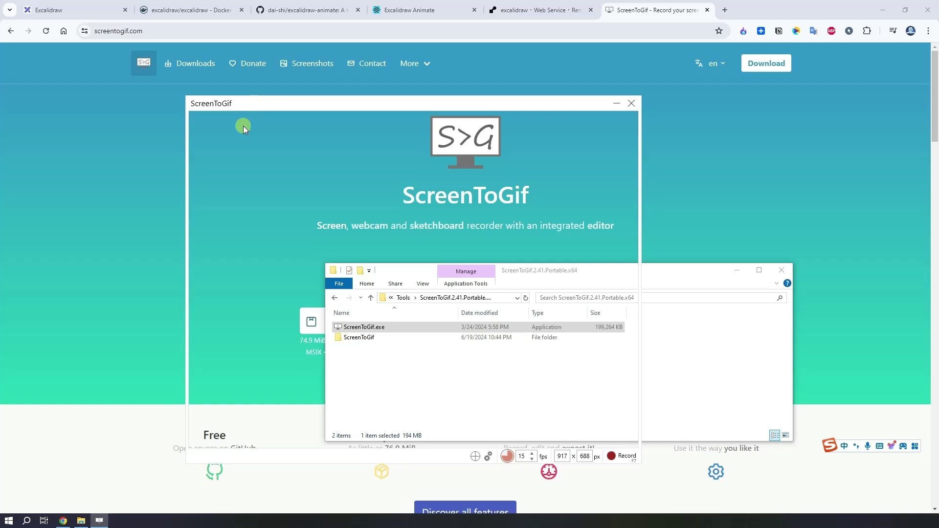
click(181, 9)
click(276, 10)
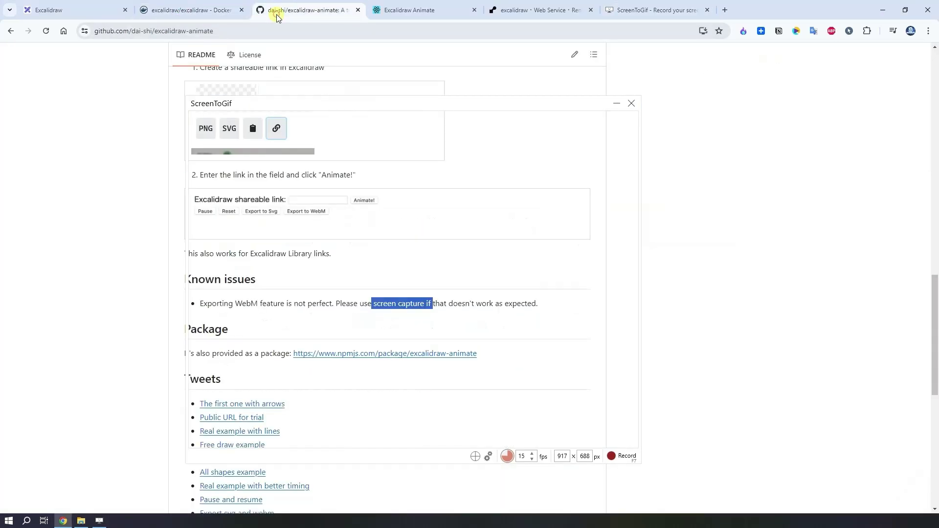
click(402, 9)
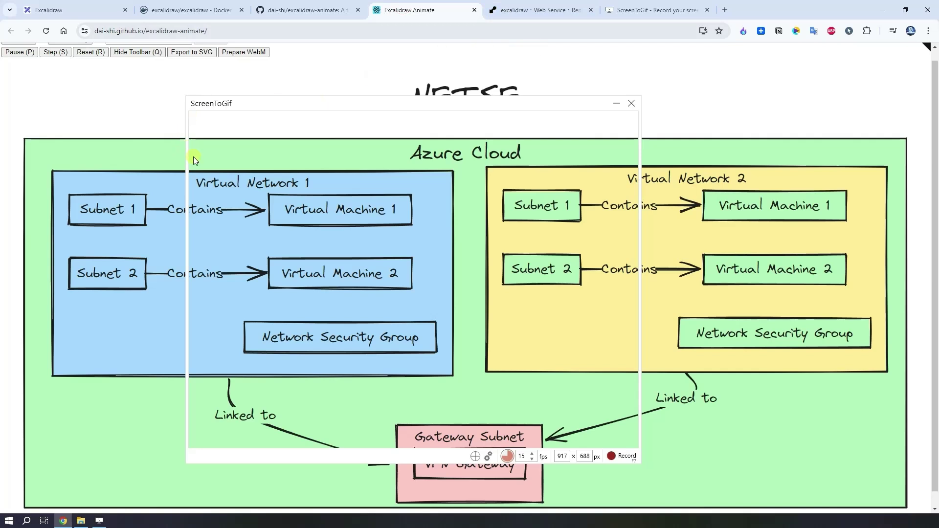
Resize the recording area to 1835 × 900 around the whole NETSE diagram and restart its animation
drag(187, 174, 13, 175)
drag(641, 464, 917, 524)
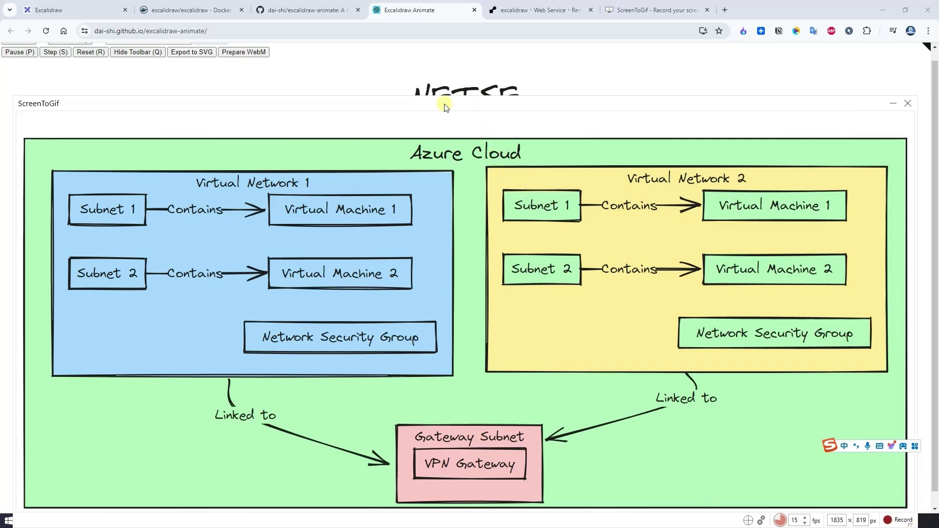
drag(444, 98, 451, 57)
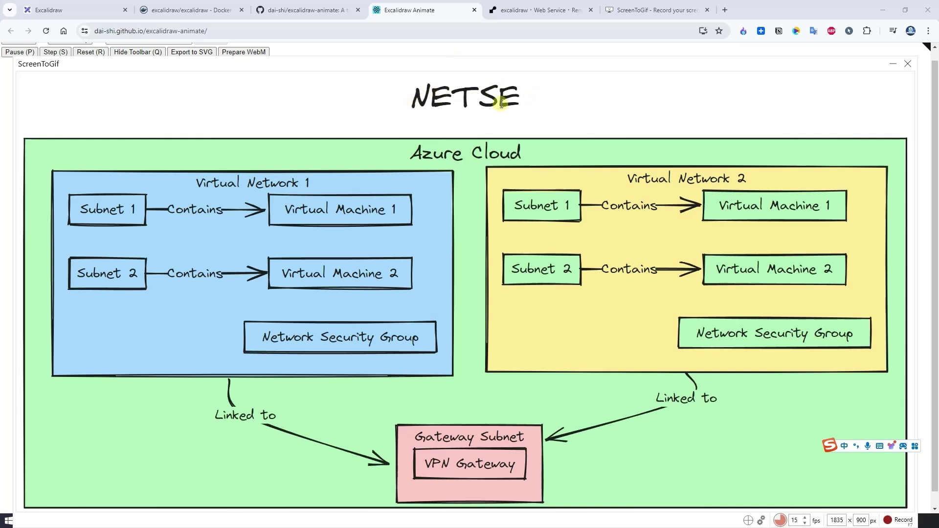
click(515, 99)
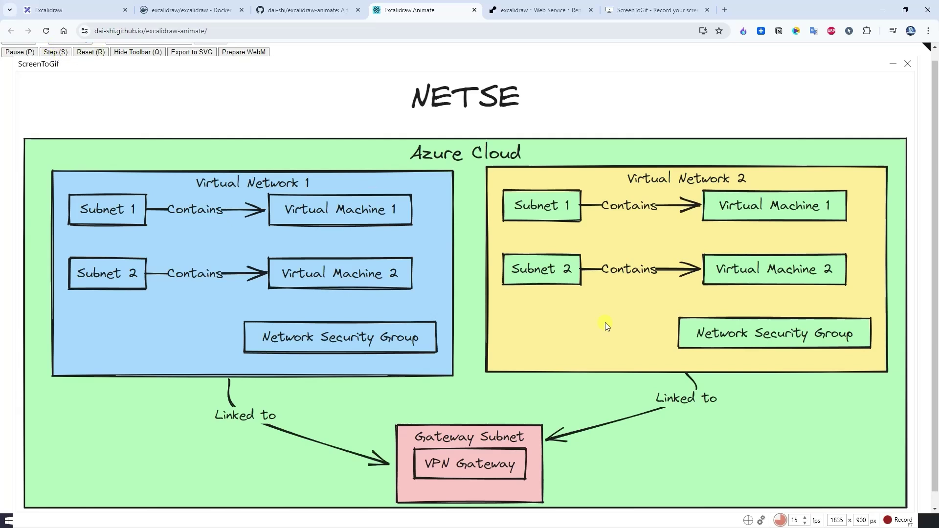
click(889, 521)
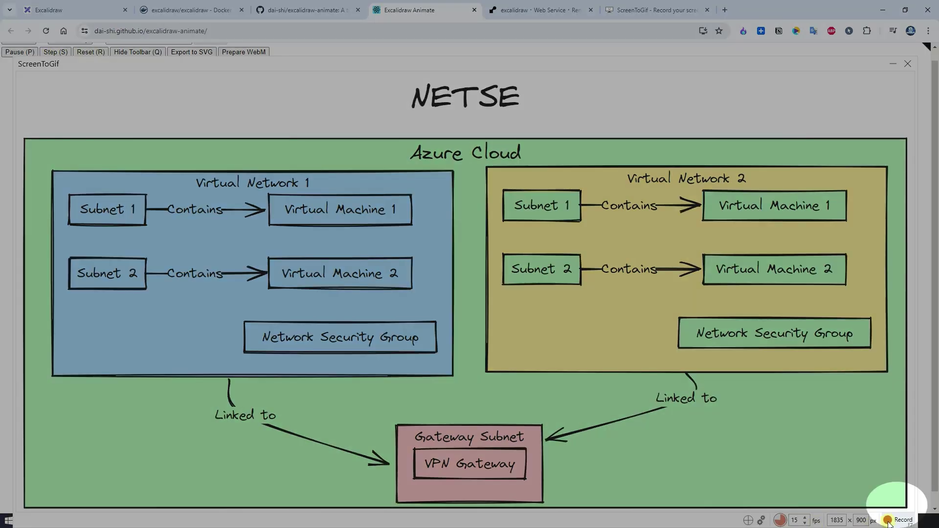
click(94, 55)
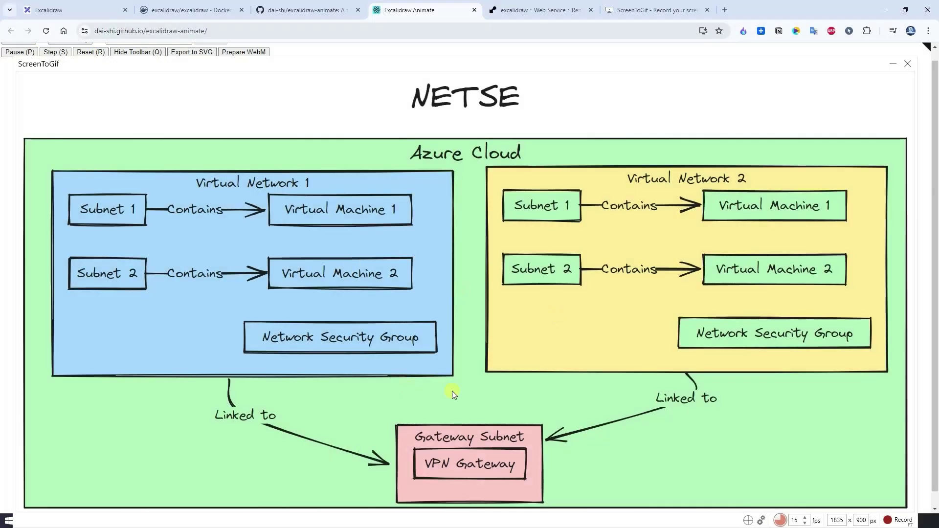
Record the full diagram animation, then stop to open the 451 captured frames in the Editor
click(905, 521)
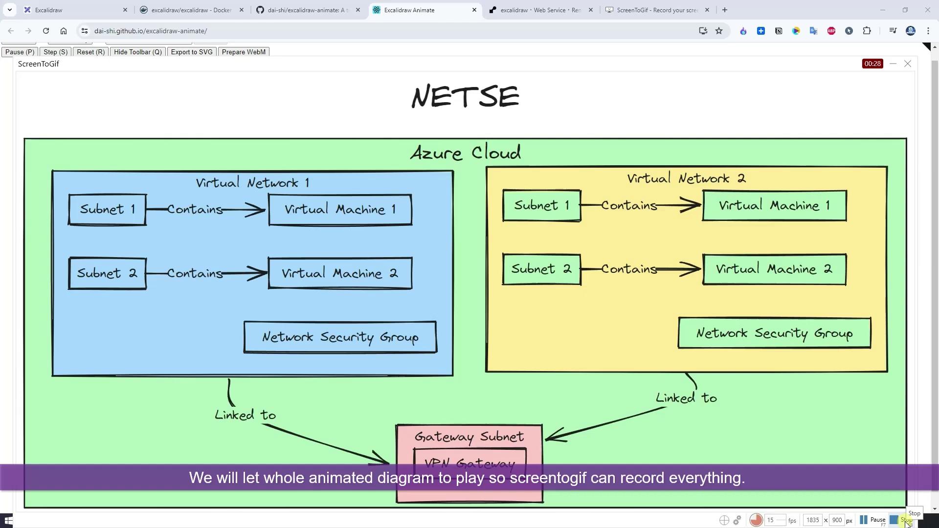
click(906, 522)
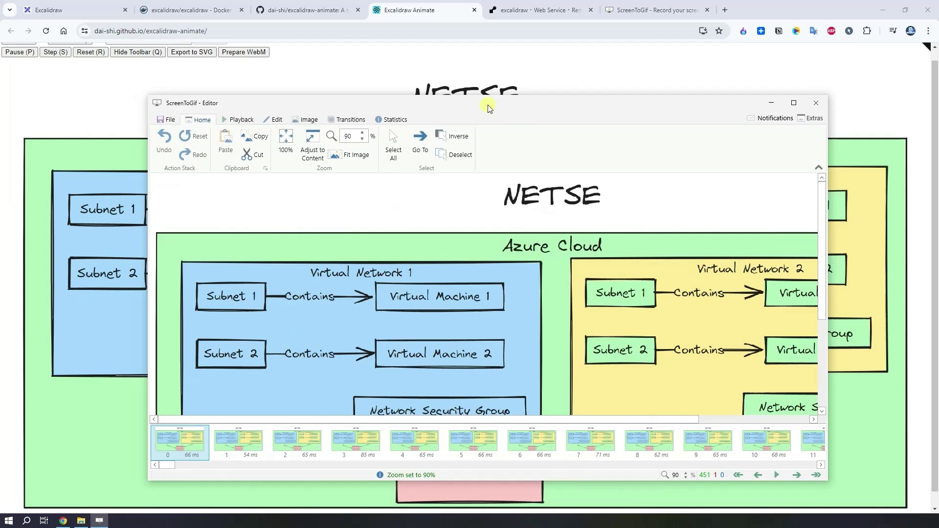
Maximize the editor and delete the first 87 frames, through frame 86
double_click(486, 103)
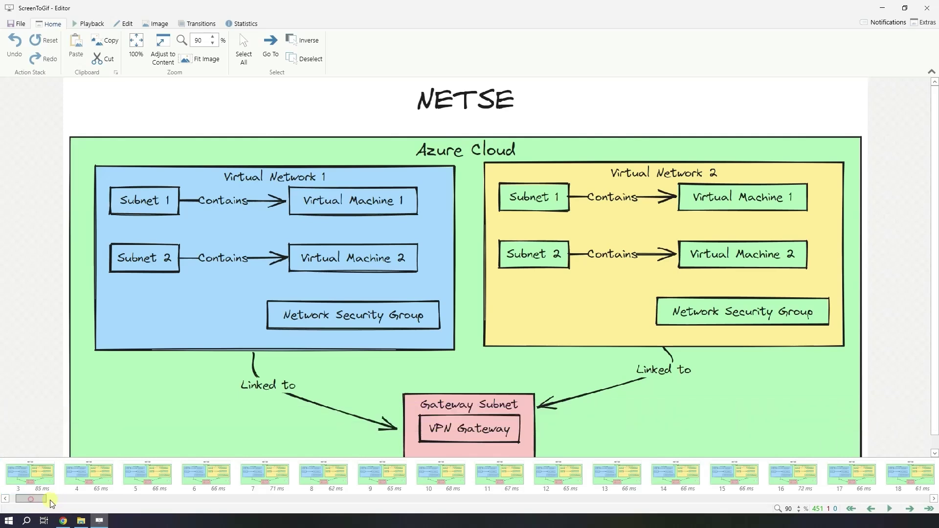
drag(39, 499, 208, 501)
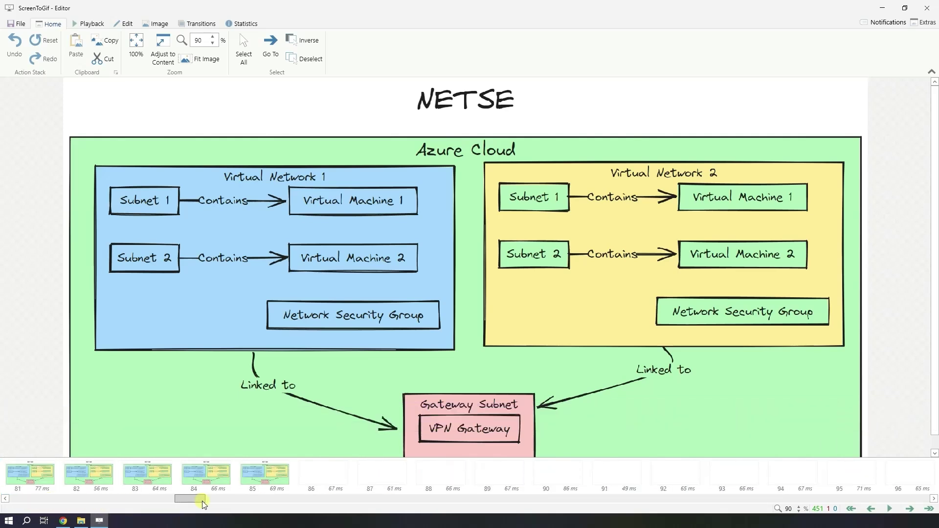
shift+click(326, 475)
shift+click(326, 475)
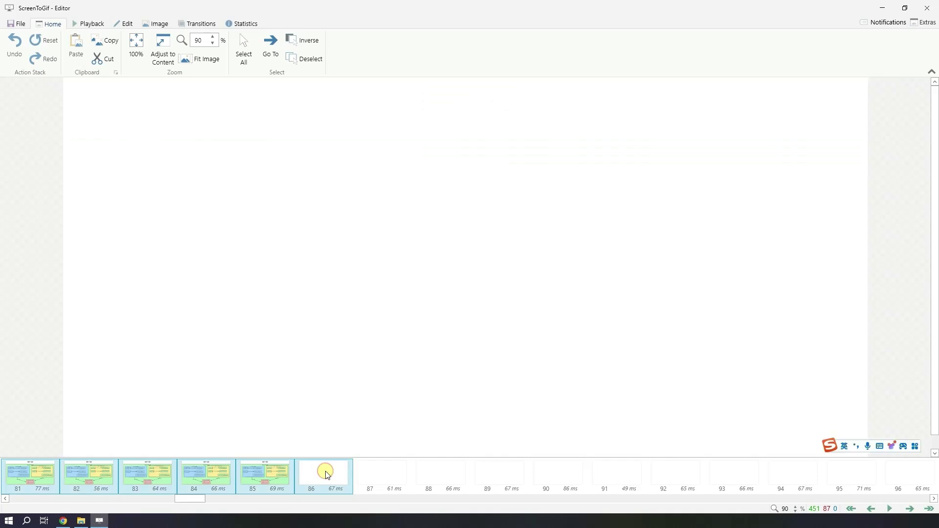
key(Delete)
click(515, 294)
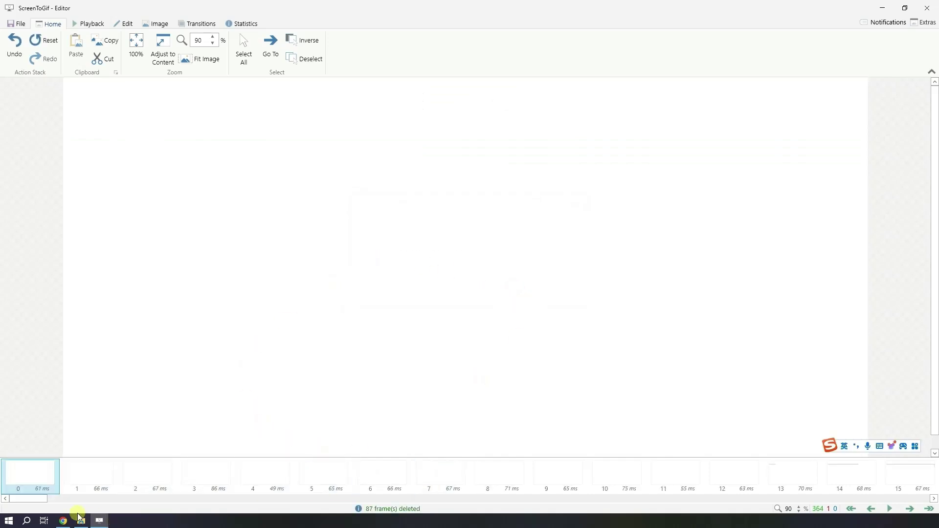
Bring up the Edit tab's frame-editing tools for the 364-frame recording
mouse_move(41, 502)
mouse_down()
mouse_move(930, 504)
mouse_move(35, 509)
mouse_up()
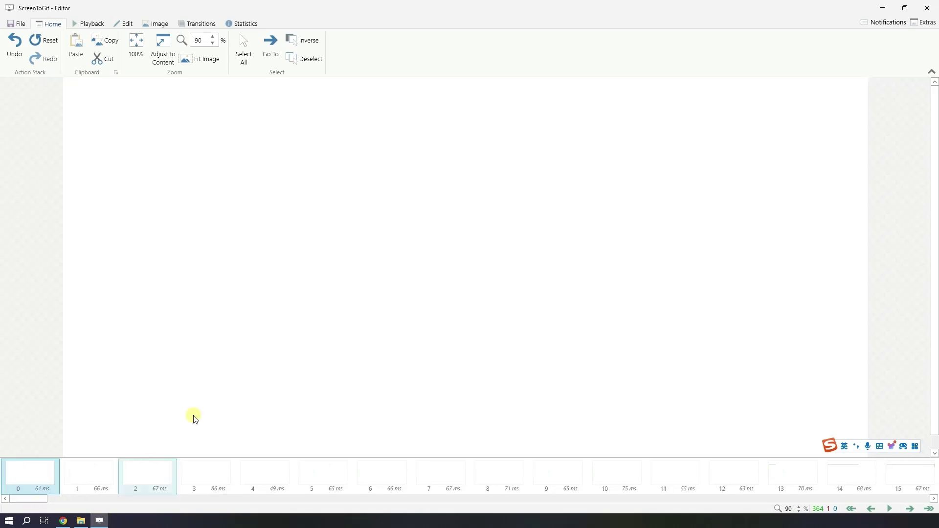
key(shift)
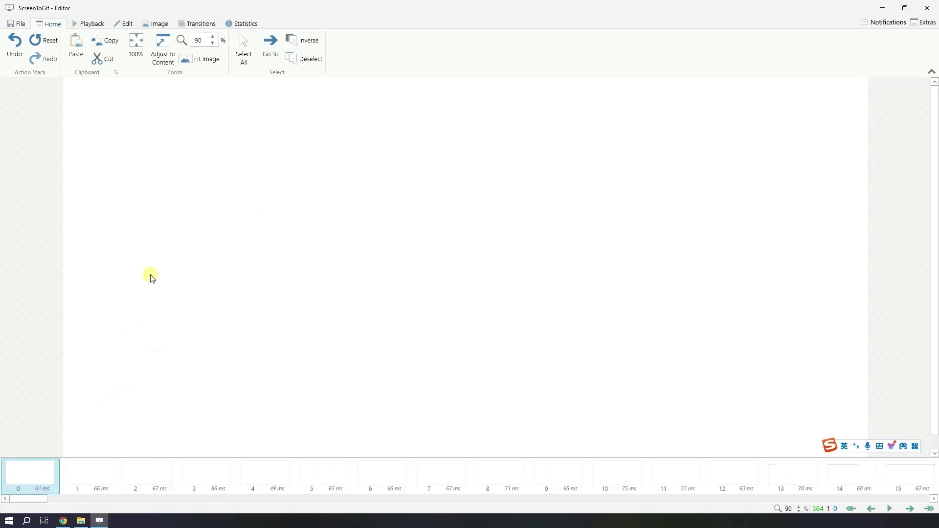
click(125, 24)
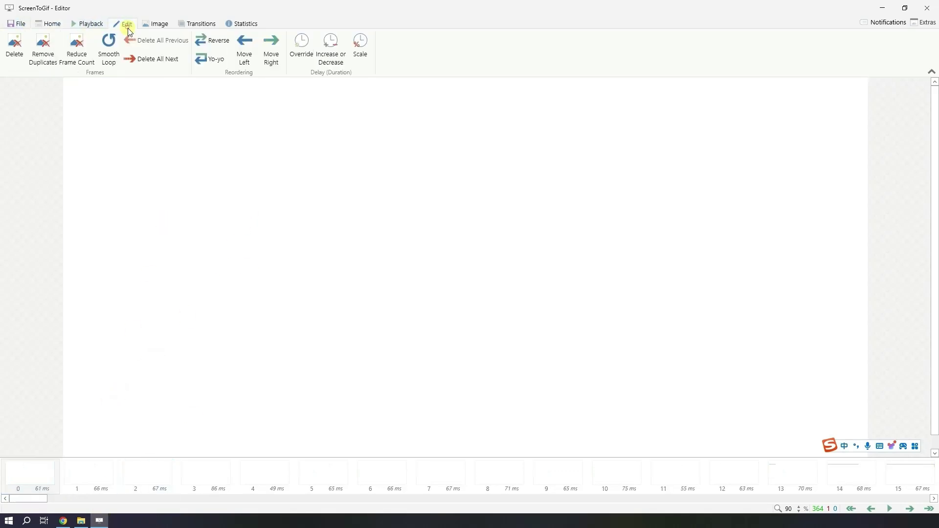
Remove duplicate frames at 99.99% similarity
click(49, 64)
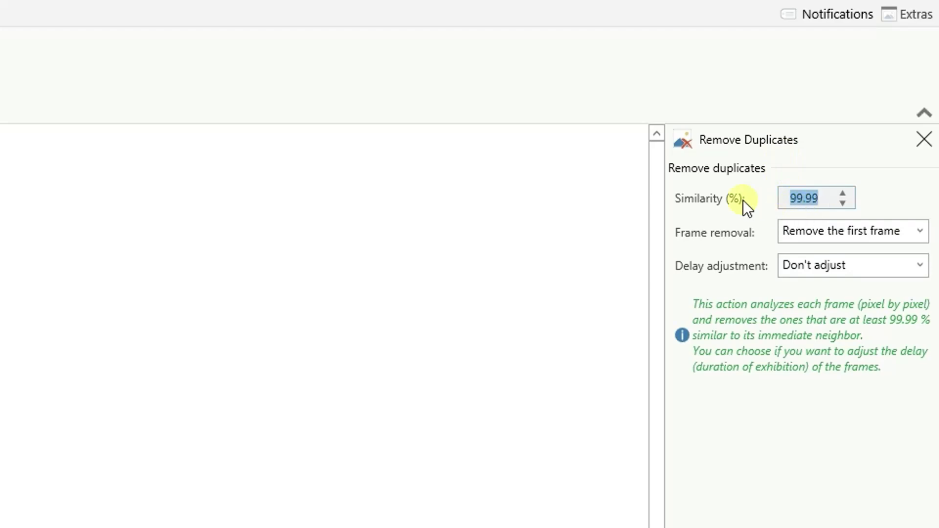
click(821, 202)
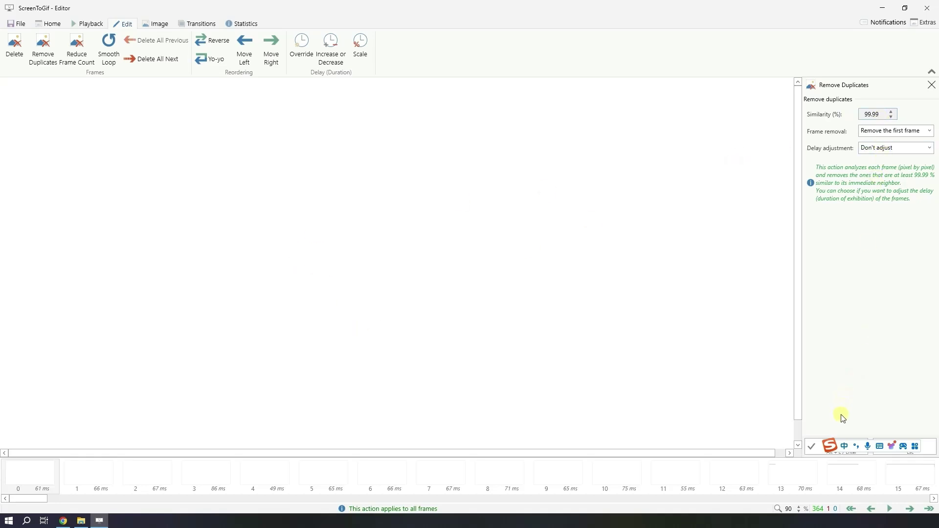
click(839, 447)
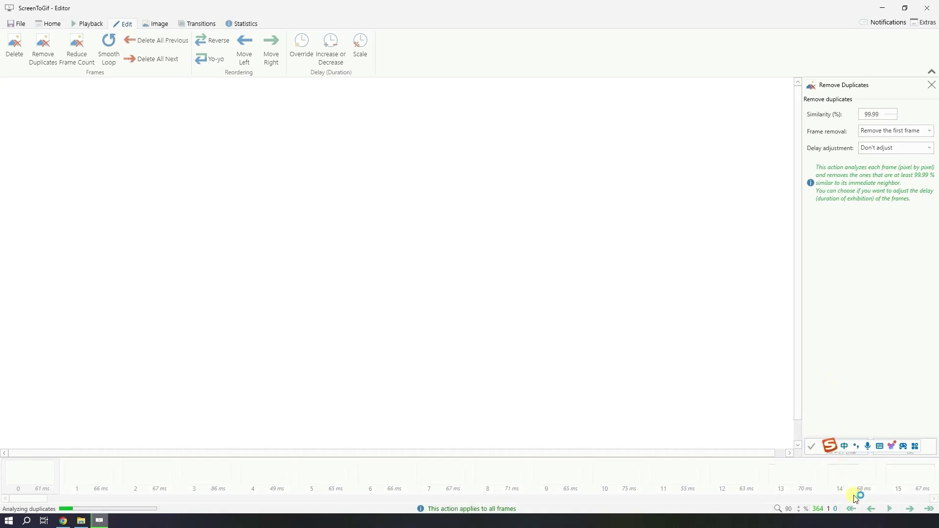
Run Remove Duplicates again at 99.9% similarity, leaving 110 frames
drag(832, 451, 847, 410)
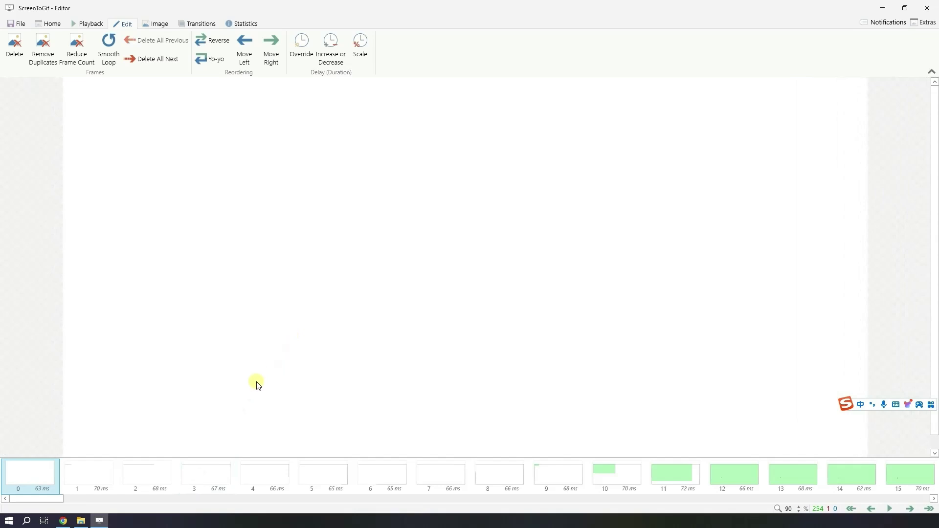
drag(55, 498, 57, 498)
drag(296, 500, 50, 496)
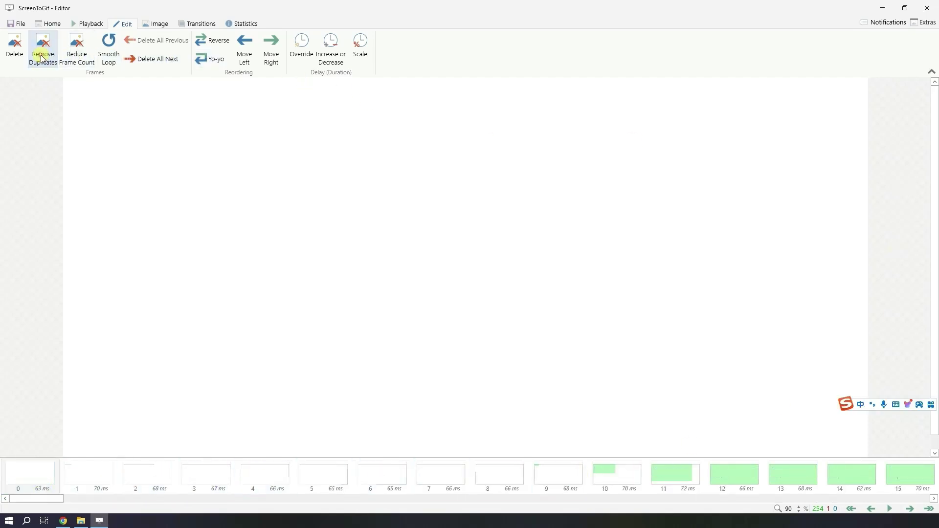
click(42, 51)
click(883, 114)
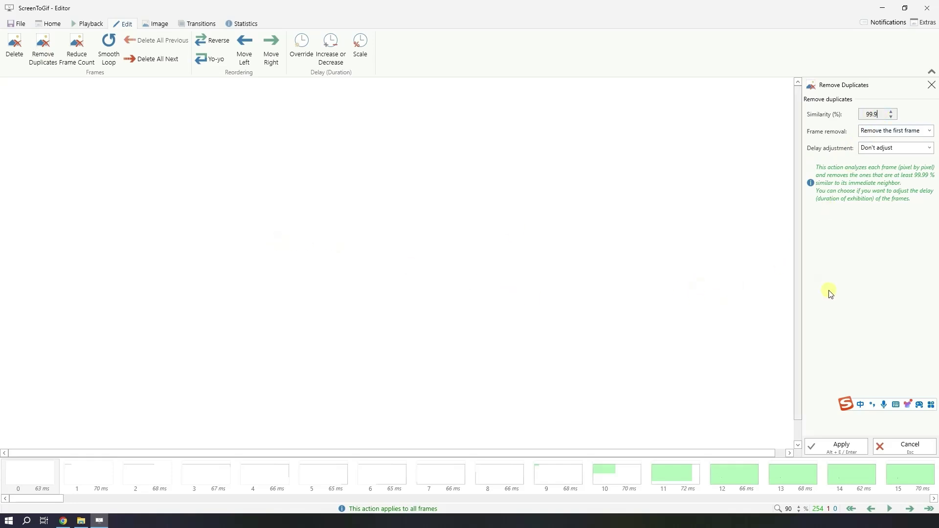
click(839, 445)
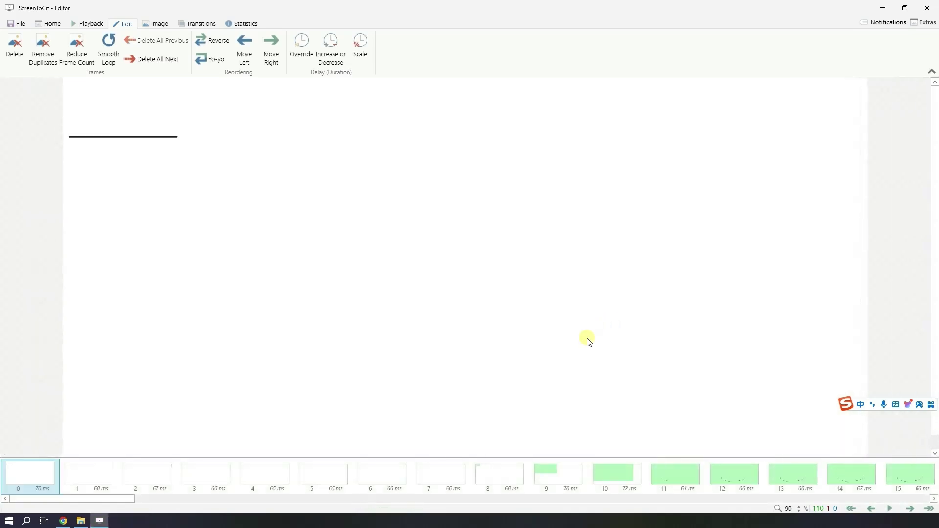
Play the 44-frame animation and pause on the final NETSE diagram frame
drag(125, 501, 206, 502)
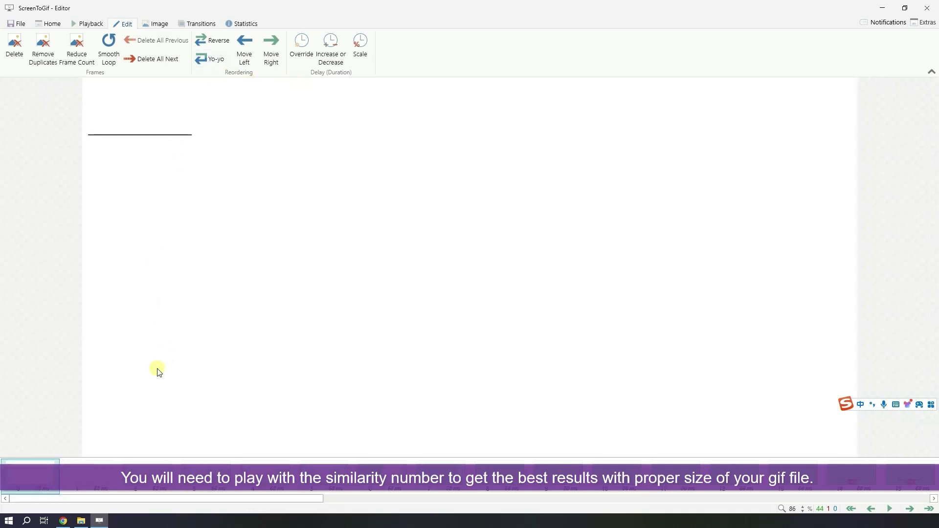
click(51, 23)
click(85, 23)
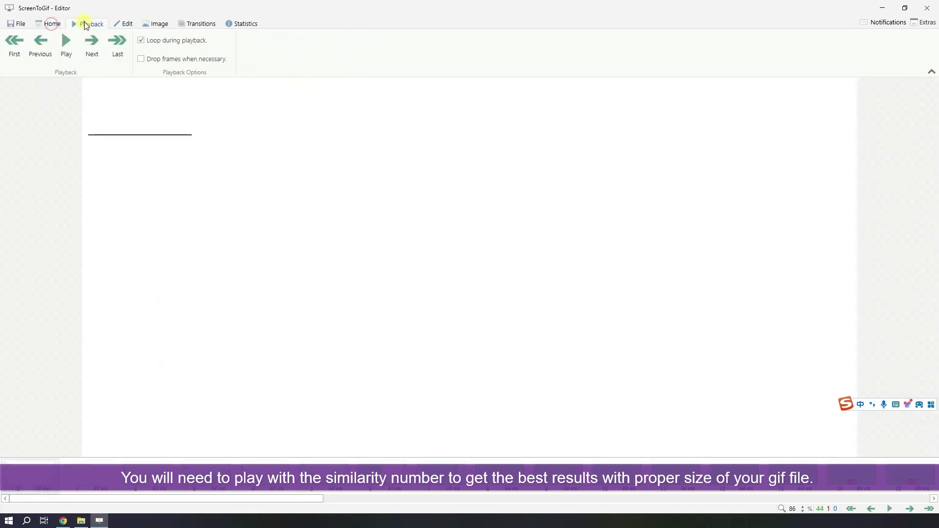
click(65, 45)
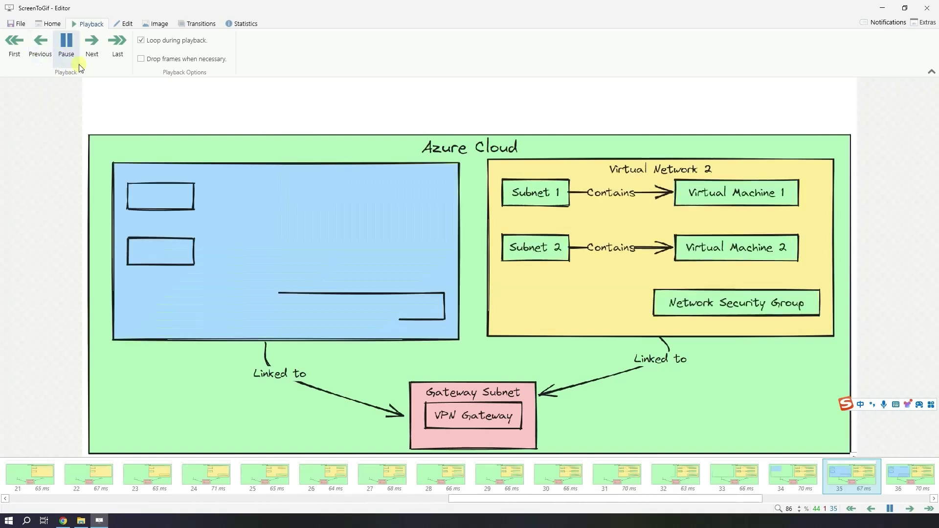
click(69, 43)
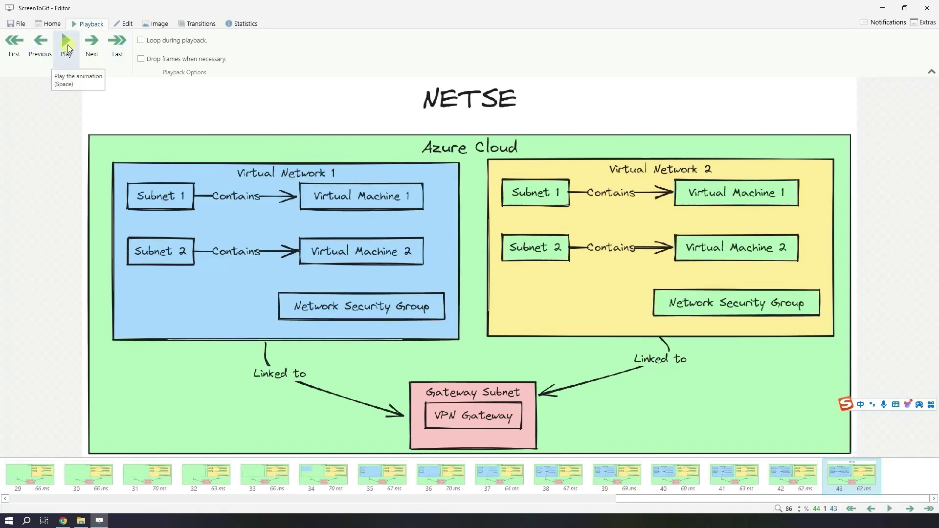
Save the GIF to the desktop as Animation2 (185.6 KB)
click(21, 26)
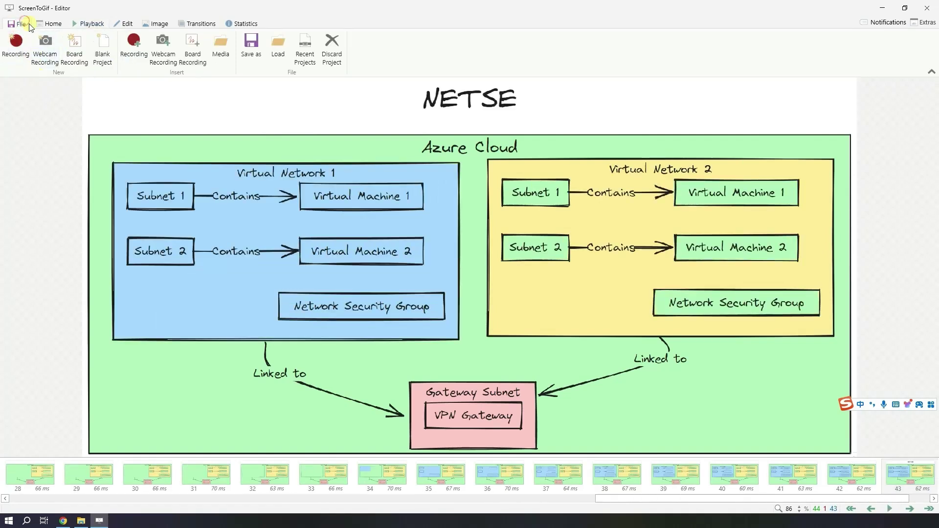
click(252, 55)
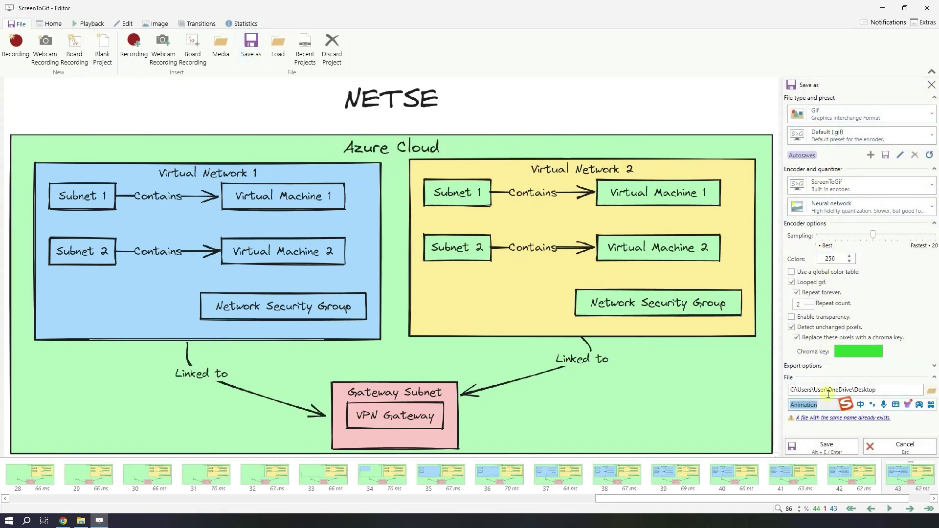
click(820, 452)
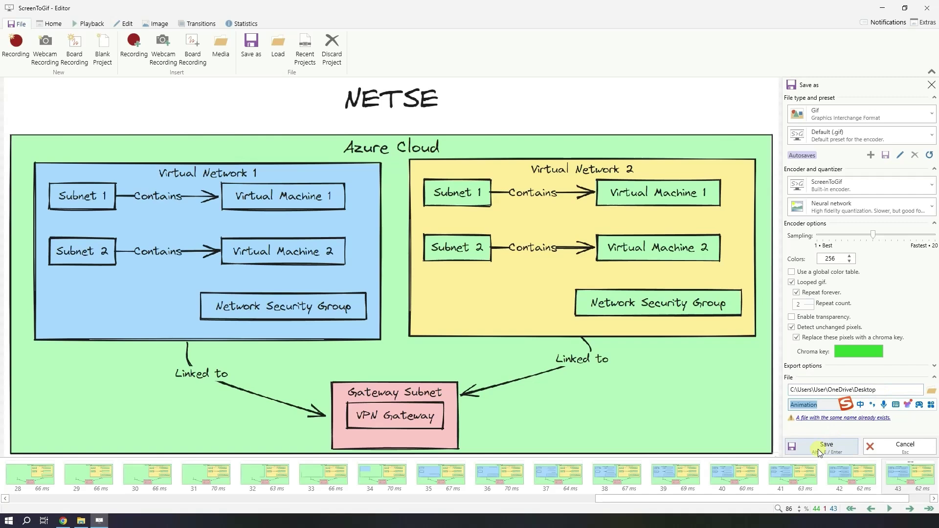
click(822, 407)
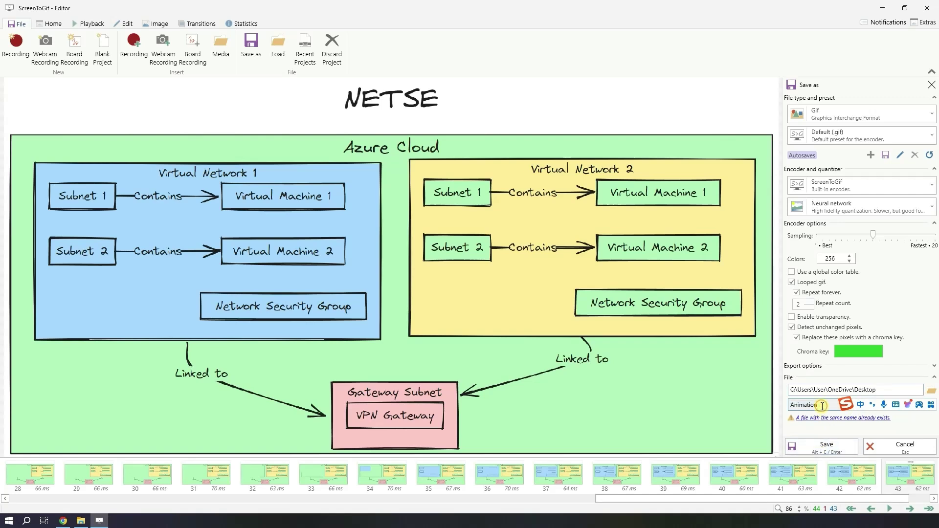
text(2)
click(814, 450)
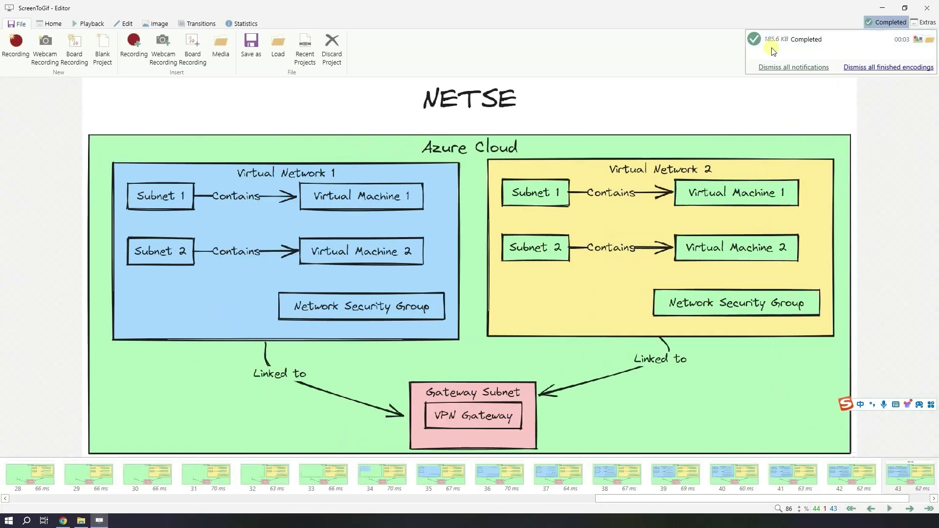
Close the ScreenToGif editor, confirming the exit
mouse_move(776, 50)
click(927, 8)
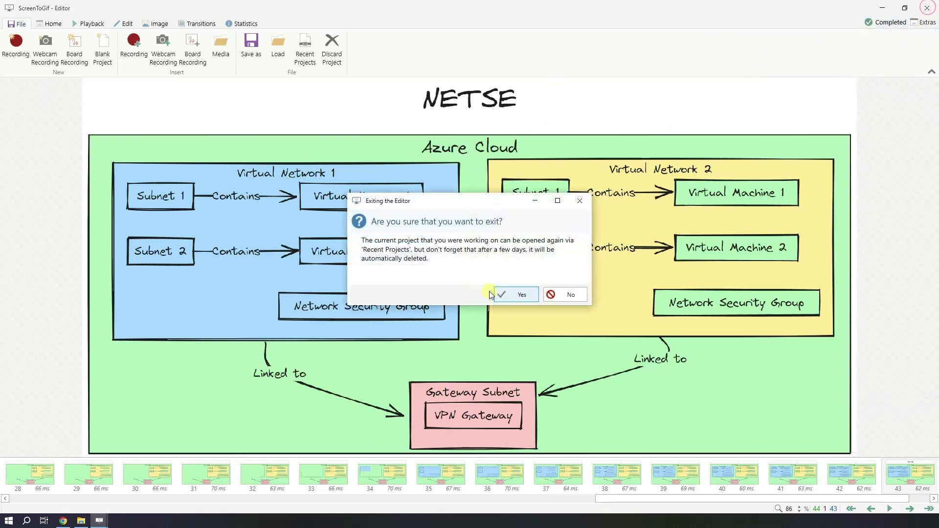
click(519, 293)
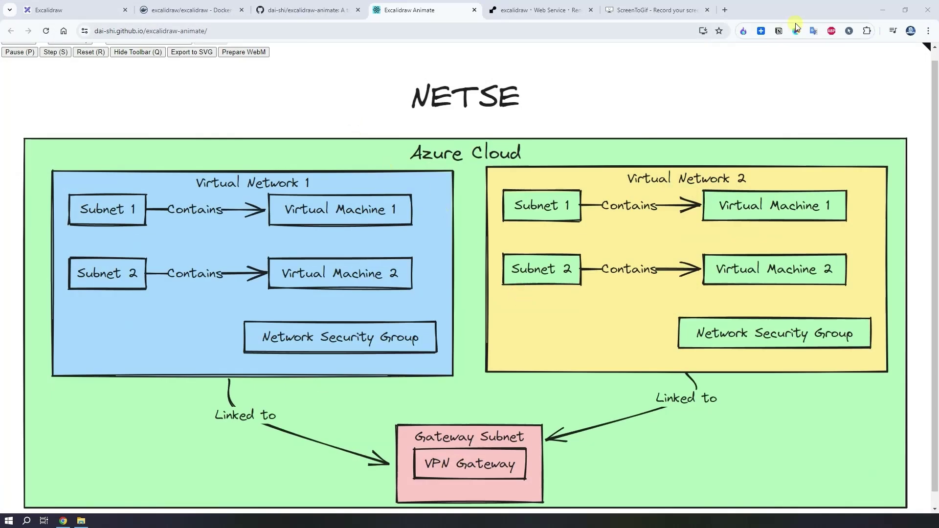
Minimize Chrome and open Animation2.gif from the Desktop in a full-screen viewer
click(883, 10)
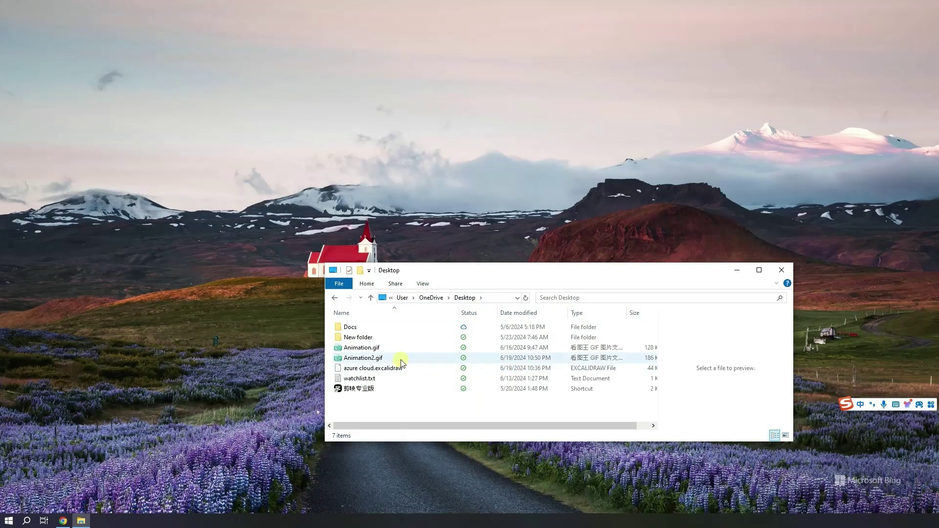
click(398, 359)
click(398, 359)
click(406, 359)
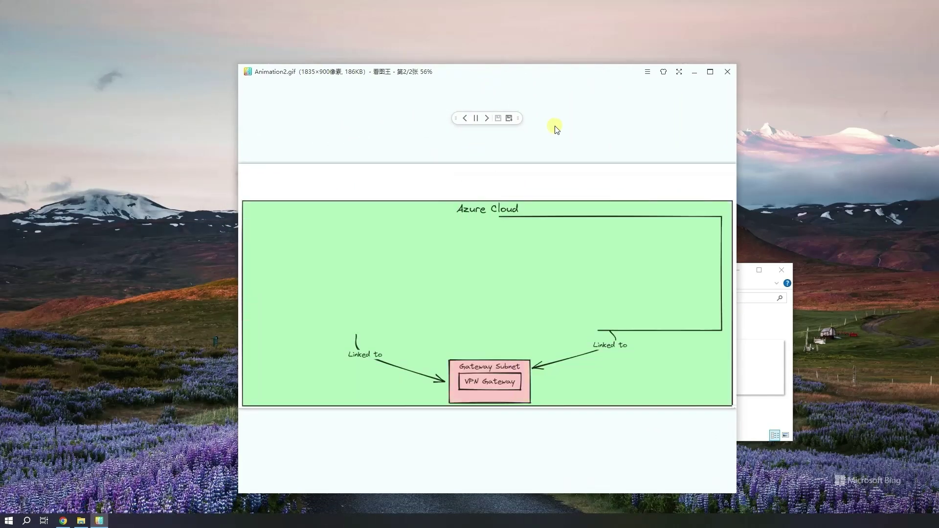
click(710, 72)
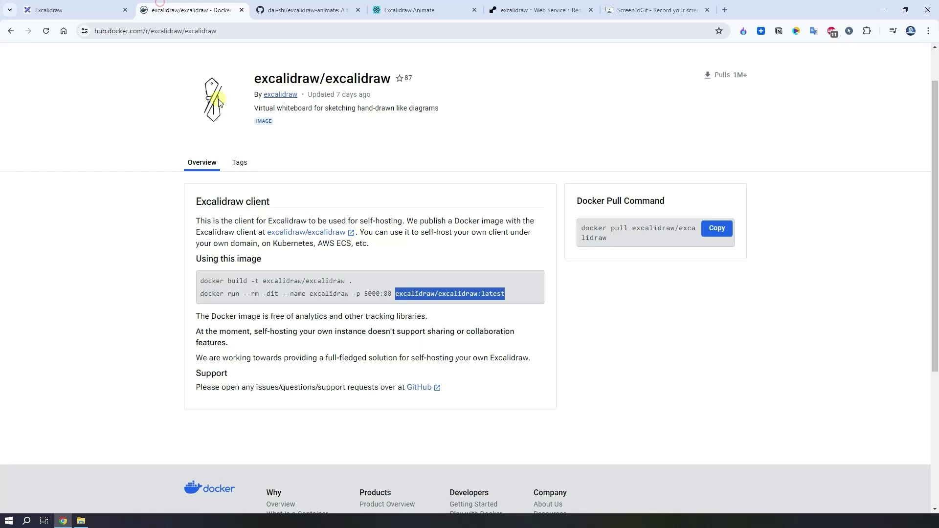
Switch Chrome to the Excalidraw Animate tab showing the NETSE Azure diagram
click(419, 9)
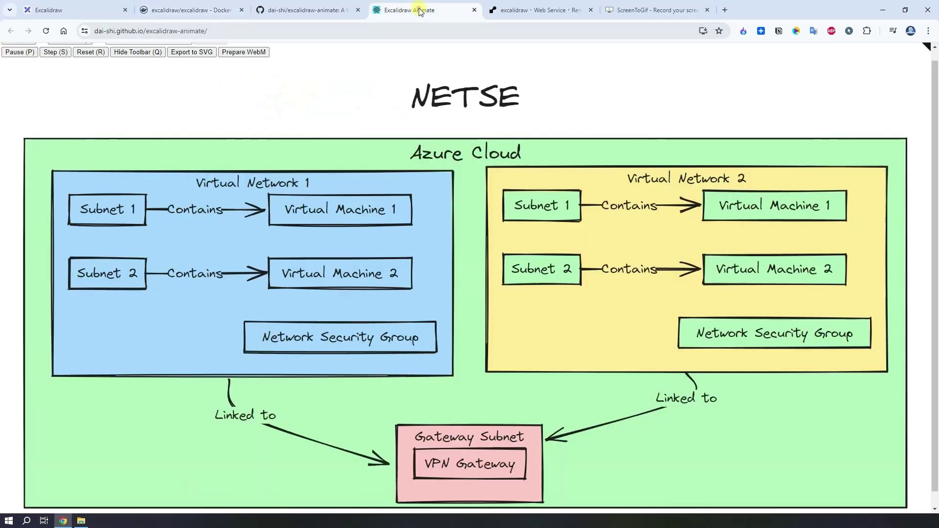